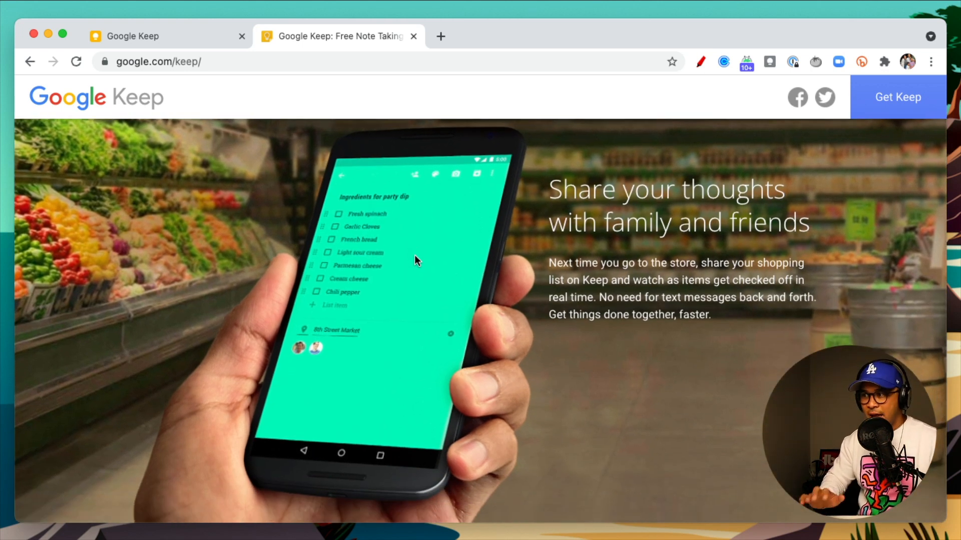
# - Look through the feature sections of the Google Keep product page and switch to the Keep notes page
pyautogui.scroll(-5, 415, 255)
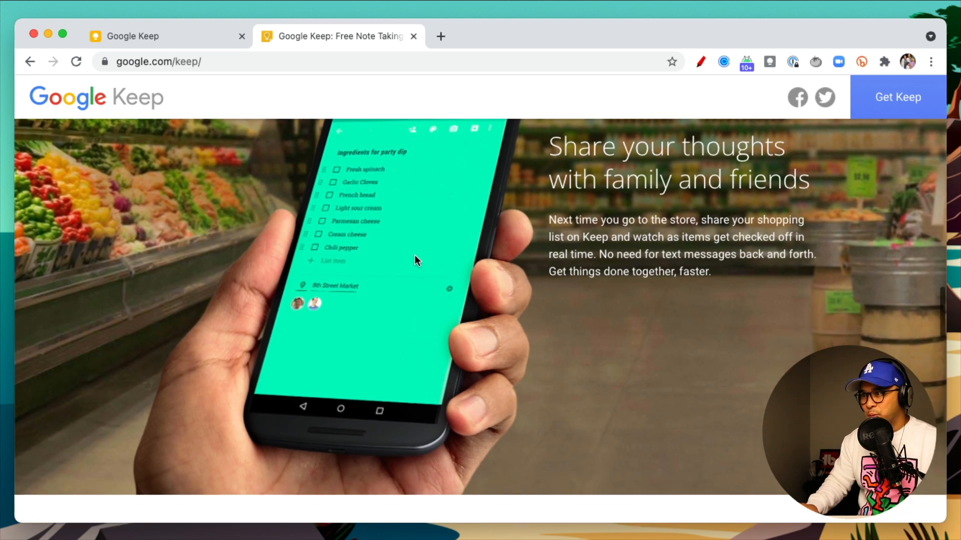
pyautogui.scroll(-5, 414, 258)
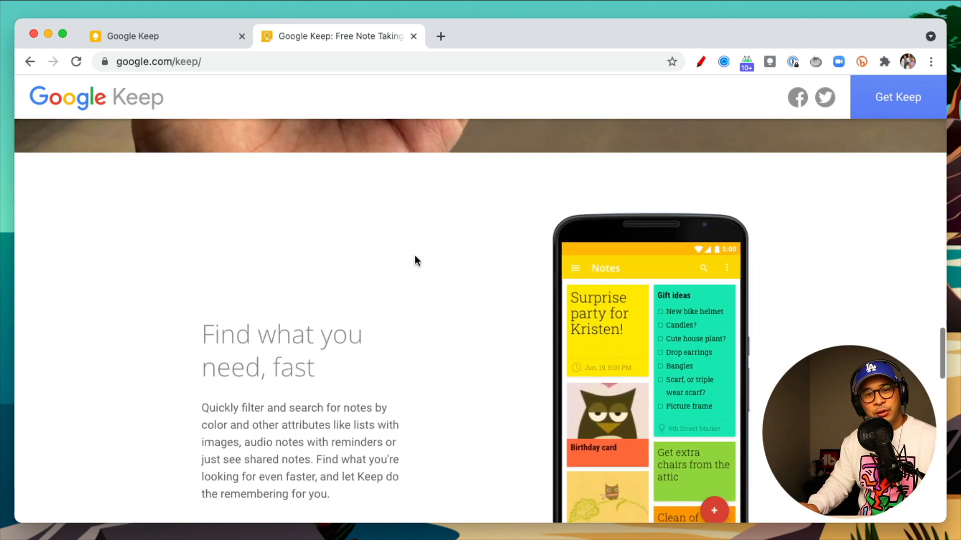
pyautogui.scroll(-1, 414, 261)
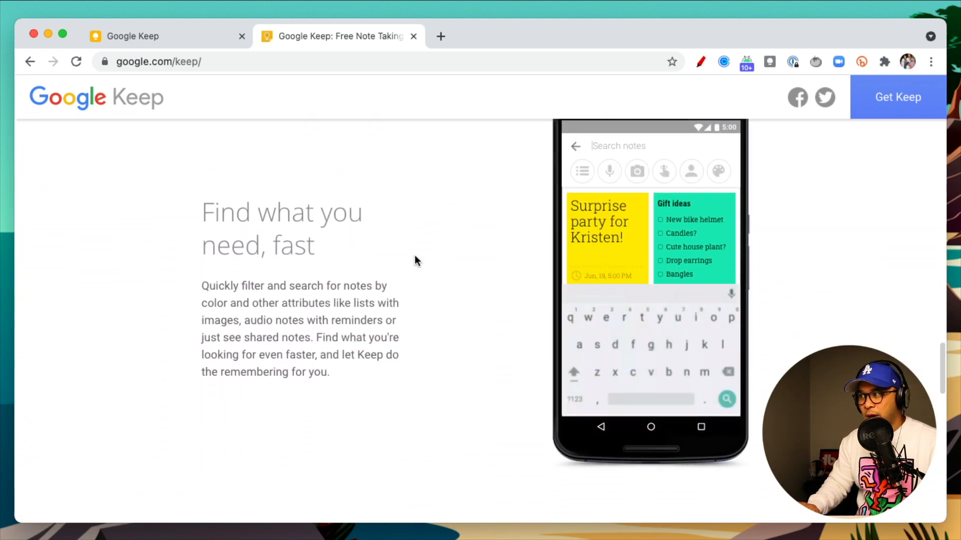
pyautogui.scroll(-1, 414, 261)
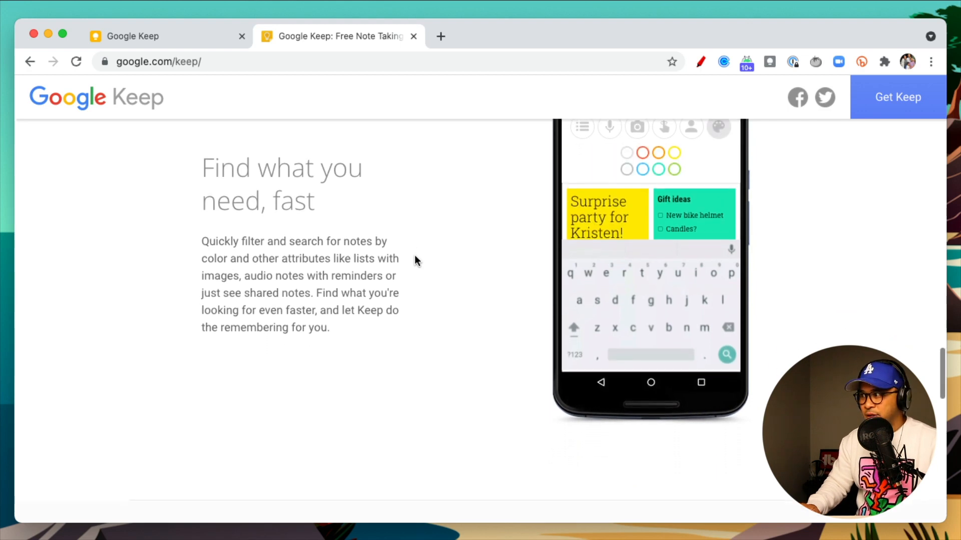
pyautogui.scroll(-9, 415, 258)
pyautogui.scroll(-1, 415, 258)
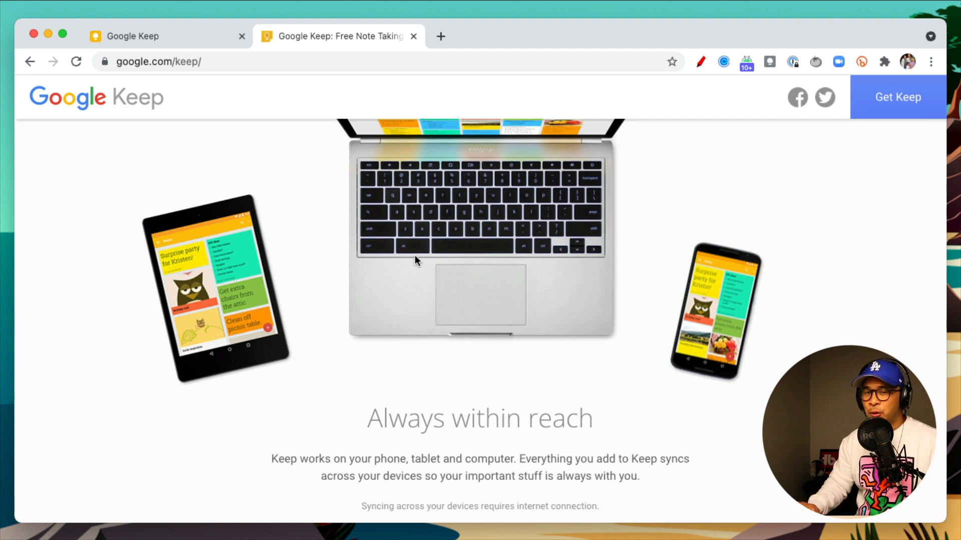
pyautogui.scroll(-5, 414, 259)
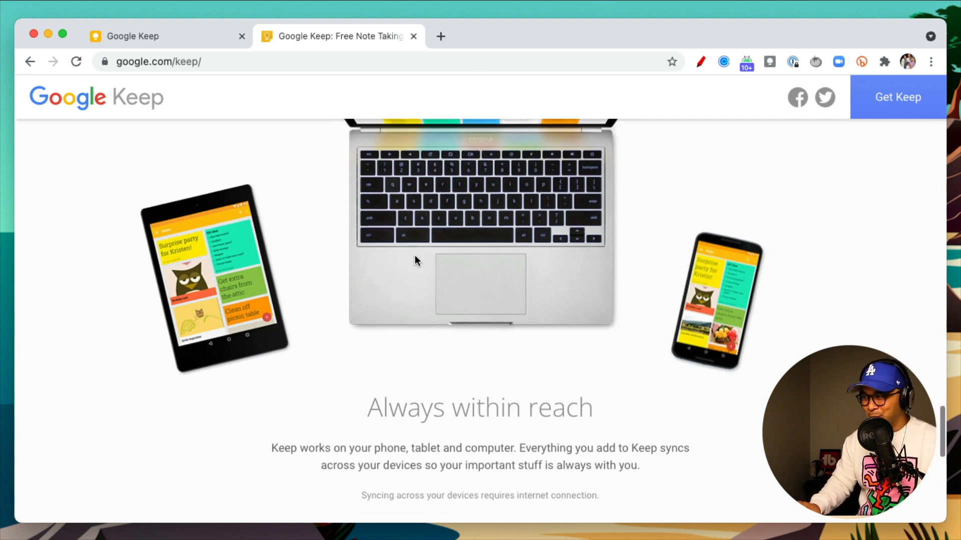
pyautogui.scroll(-6, 414, 260)
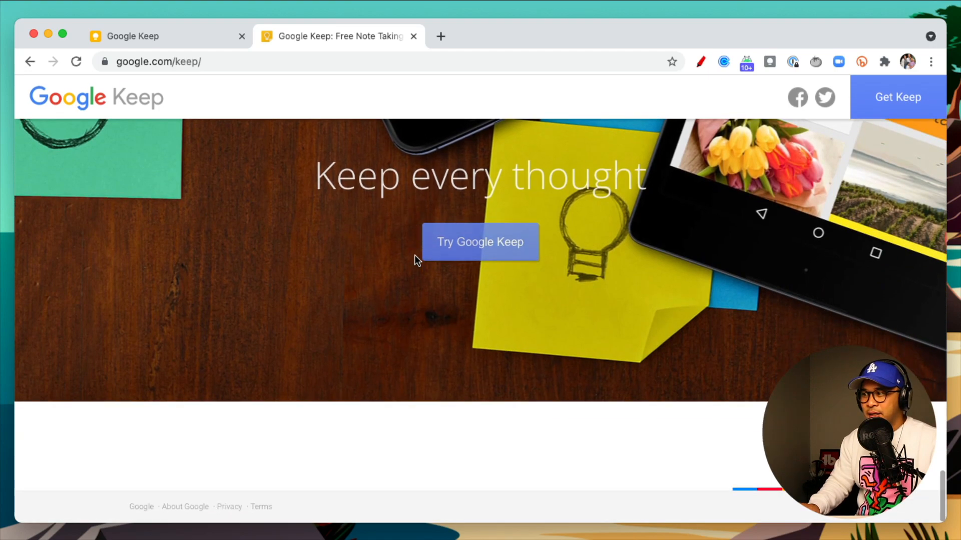
pyautogui.scroll(10, 415, 257)
pyautogui.scroll(12, 414, 254)
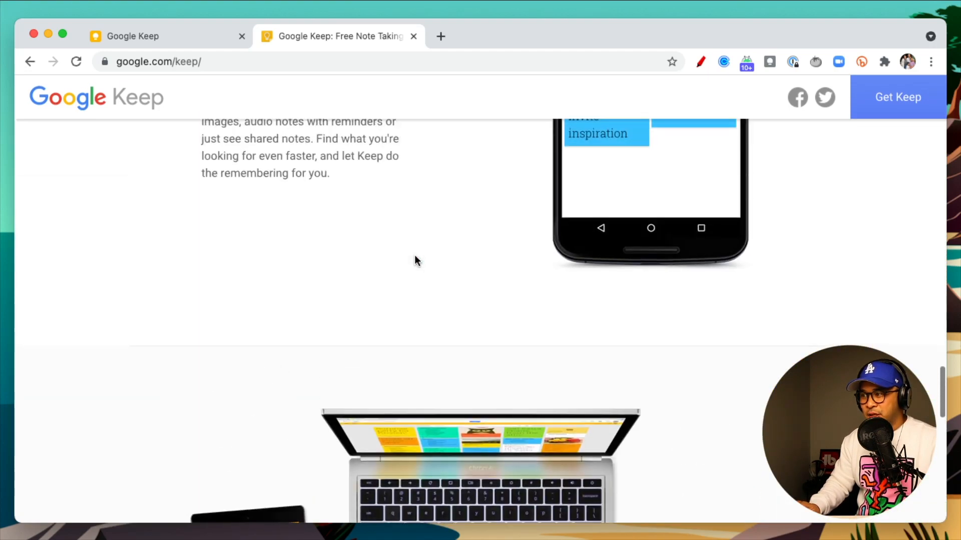
pyautogui.scroll(10, 414, 255)
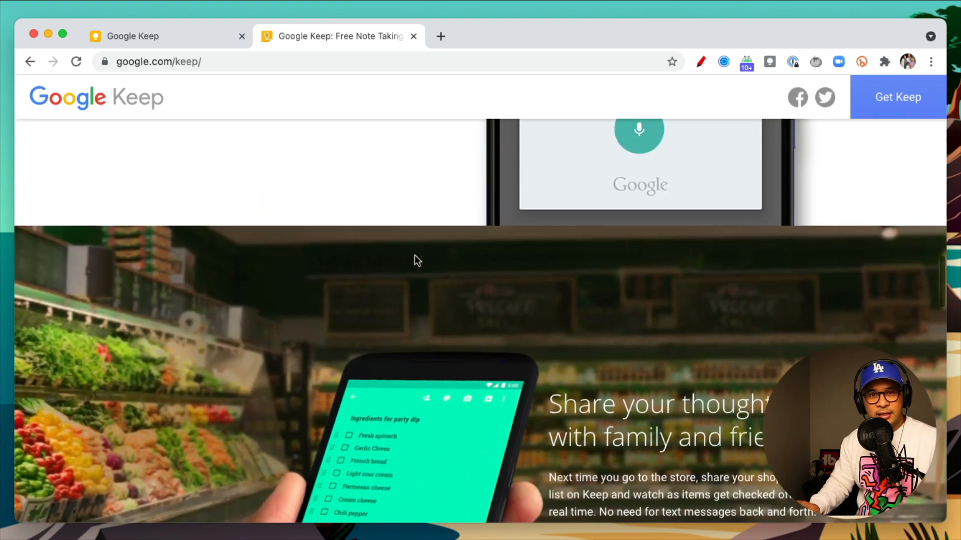
pyautogui.scroll(10, 414, 260)
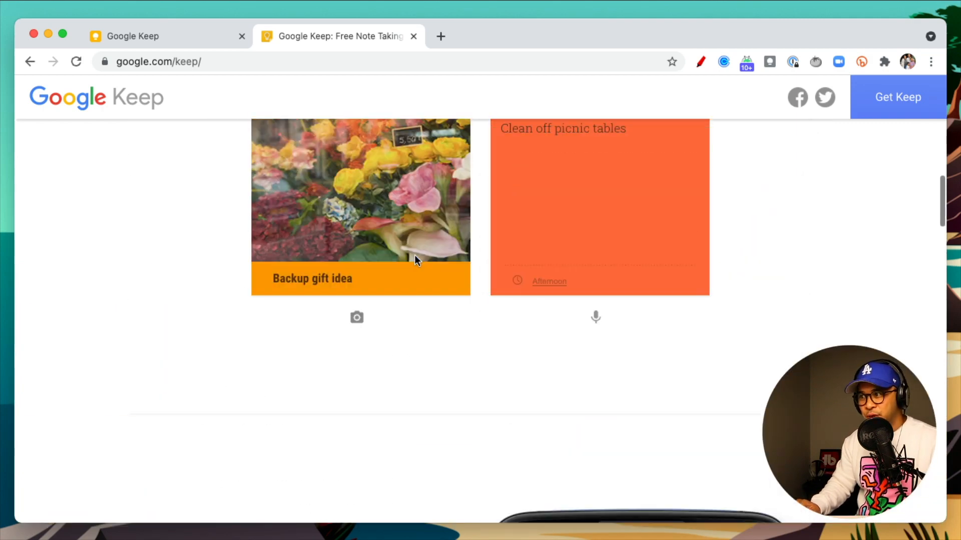
pyautogui.scroll(5, 415, 254)
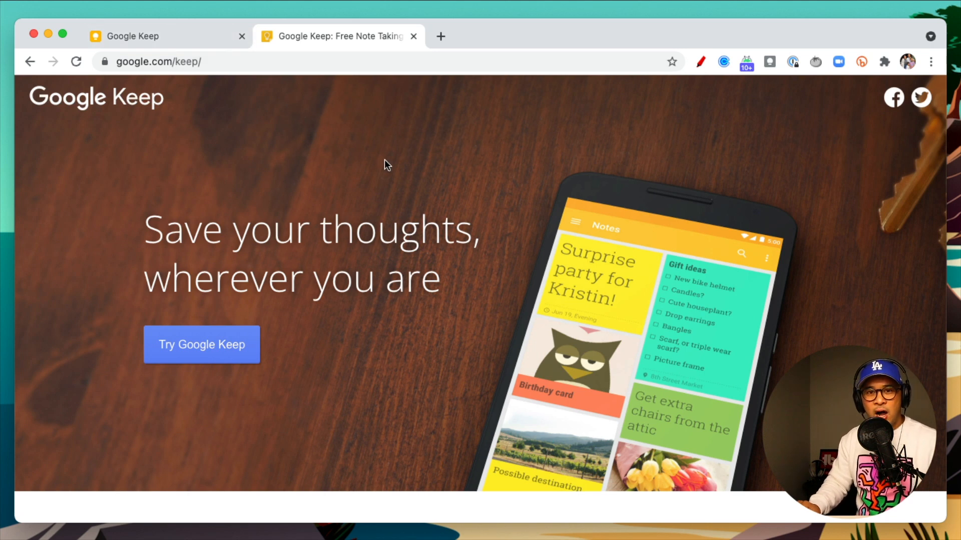
pyautogui.click(155, 38)
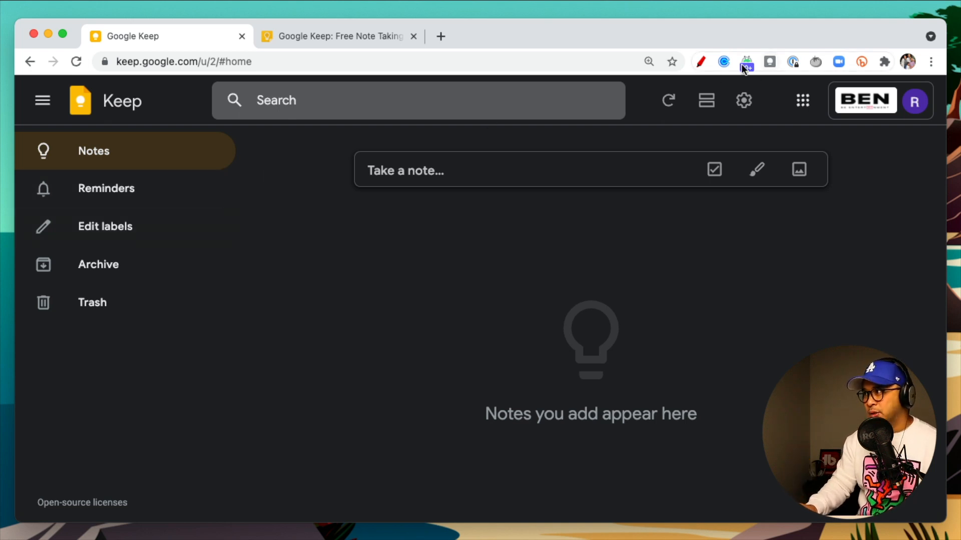
# - Outline the navigation sidebar, the notes area and the search bar with red pen annotations, and clear the markings
pyautogui.click(701, 62)
pyautogui.moveTo(229, 127)
pyautogui.mouseDown()
pyautogui.moveTo(41, 129)
pyautogui.moveTo(26, 336)
pyautogui.moveTo(241, 255)
pyautogui.moveTo(230, 119)
pyautogui.mouseUp()
pyautogui.moveTo(292, 164); pyautogui.dragTo(830, 150)
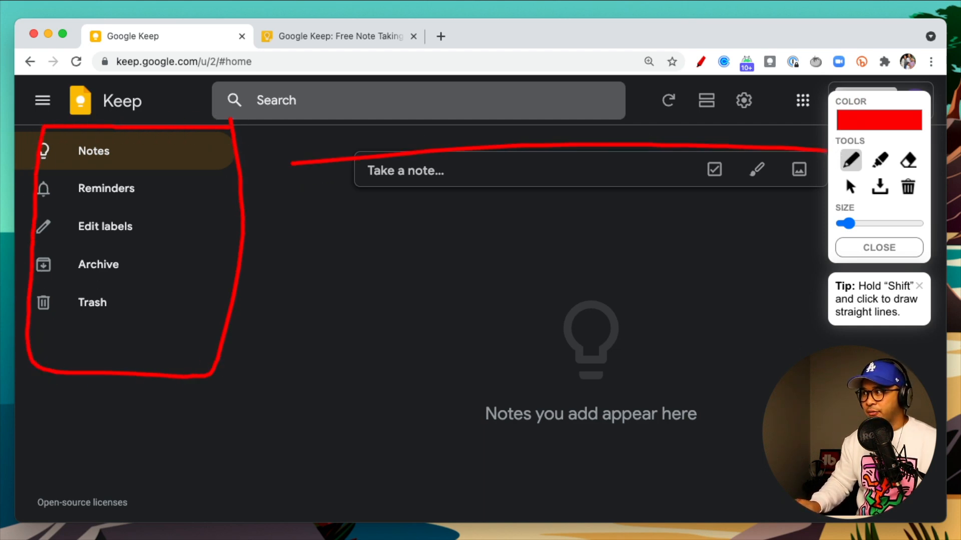
pyautogui.moveTo(301, 165)
pyautogui.mouseDown()
pyautogui.moveTo(290, 333)
pyautogui.moveTo(481, 489)
pyautogui.moveTo(672, 518)
pyautogui.moveTo(626, 515)
pyautogui.moveTo(788, 493)
pyautogui.mouseUp()
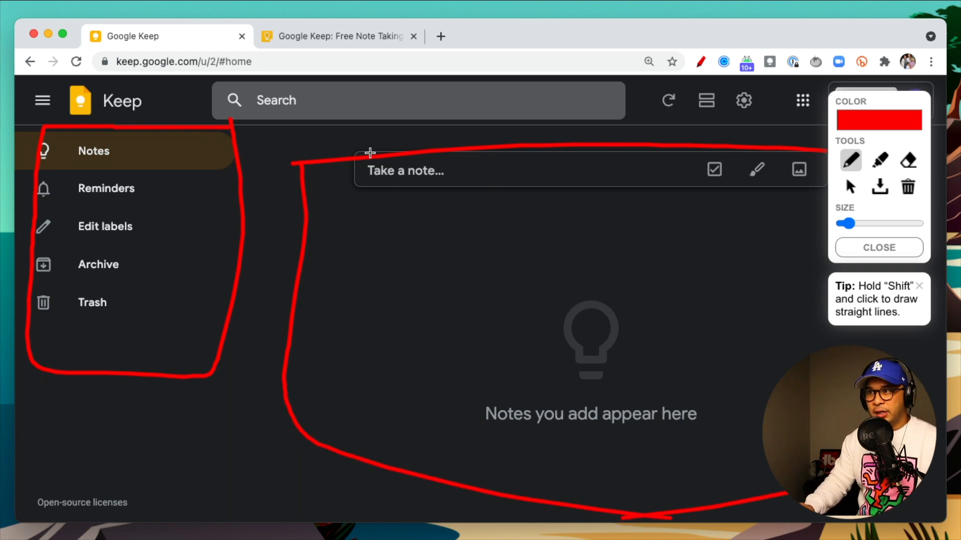
pyautogui.moveTo(426, 82)
pyautogui.mouseDown()
pyautogui.moveTo(247, 79)
pyautogui.moveTo(214, 107)
pyautogui.moveTo(406, 126)
pyautogui.moveTo(575, 109)
pyautogui.moveTo(509, 85)
pyautogui.moveTo(413, 78)
pyautogui.mouseUp()
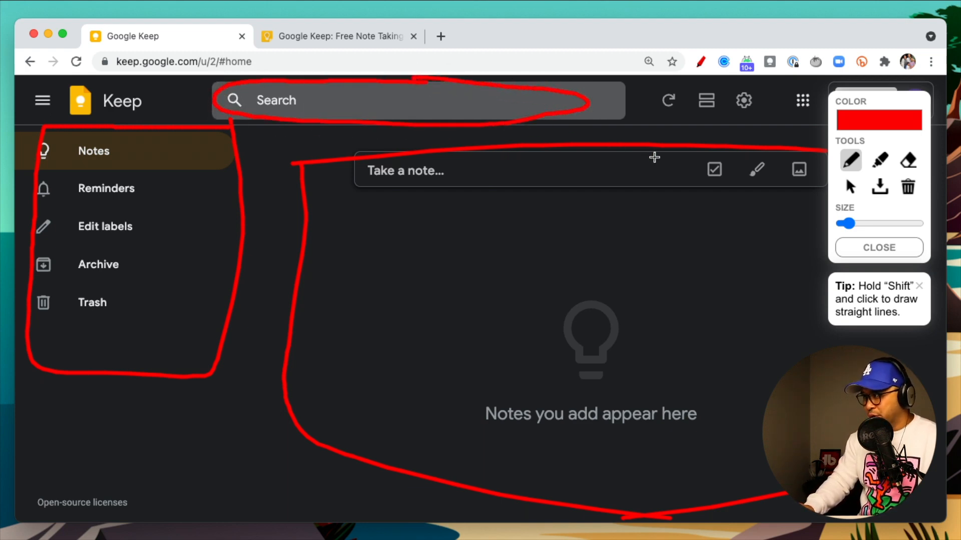
pyautogui.press('Escape')
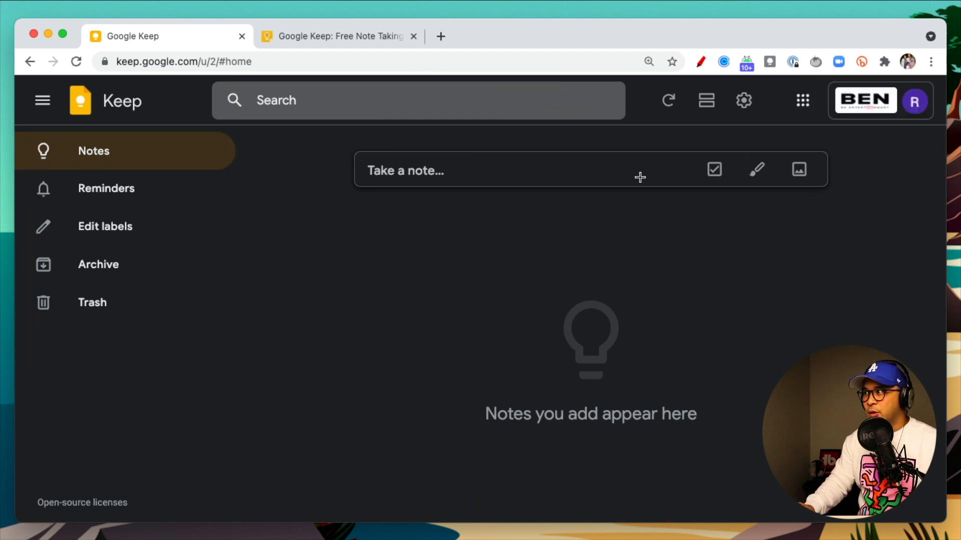
# - Circle the "Take a note" field and its three note-type icons in red, underline the empty-notes caption, and clear the annotations
pyautogui.click(702, 63)
pyautogui.moveTo(419, 146)
pyautogui.mouseDown()
pyautogui.moveTo(345, 141)
pyautogui.moveTo(512, 202)
pyautogui.moveTo(412, 131)
pyautogui.mouseUp()
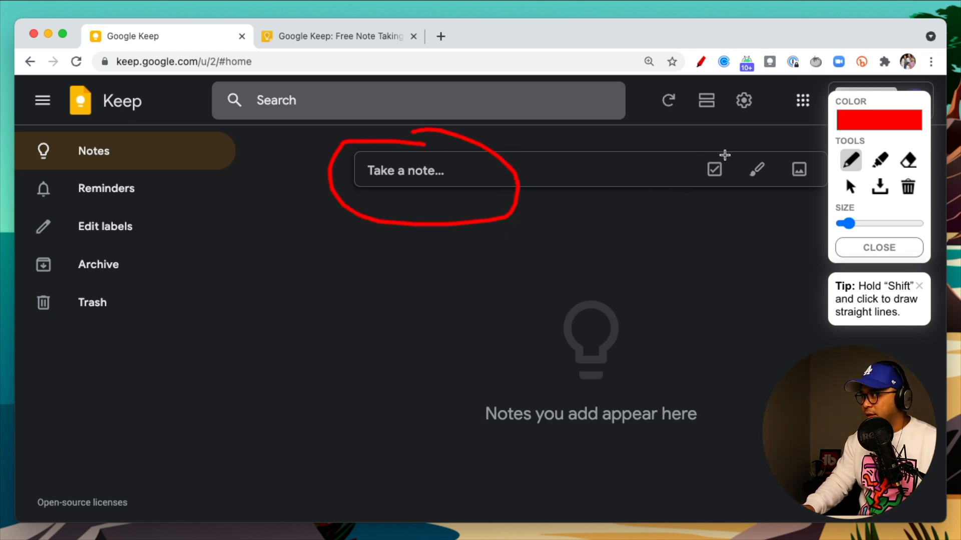
pyautogui.moveTo(880, 114); pyautogui.dragTo(875, 277)
pyautogui.moveTo(727, 151)
pyautogui.mouseDown()
pyautogui.moveTo(695, 156)
pyautogui.moveTo(774, 175)
pyautogui.moveTo(770, 156)
pyautogui.moveTo(805, 190)
pyautogui.moveTo(807, 164)
pyautogui.mouseUp()
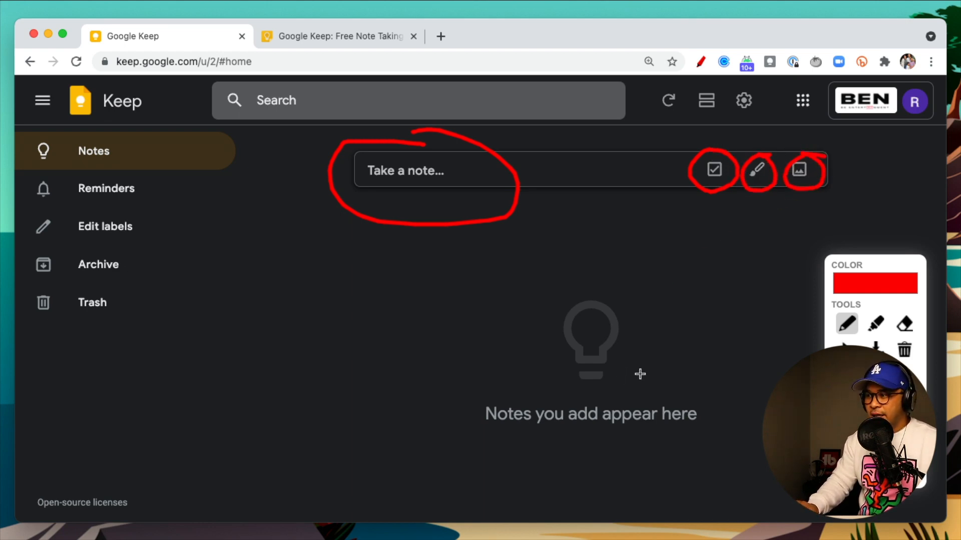
pyautogui.moveTo(484, 435); pyautogui.dragTo(699, 435)
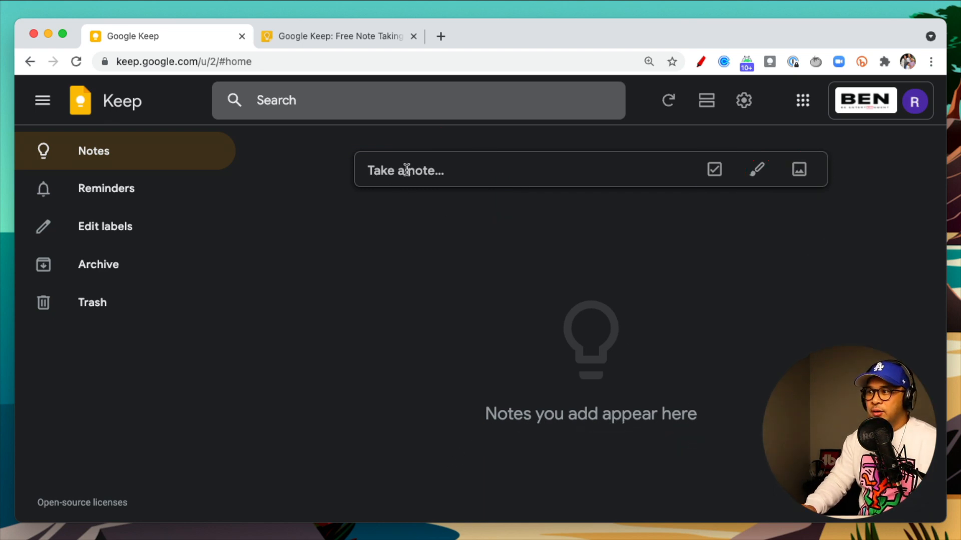
# - Start a new note and title it "First Note"
pyautogui.click(382, 171)
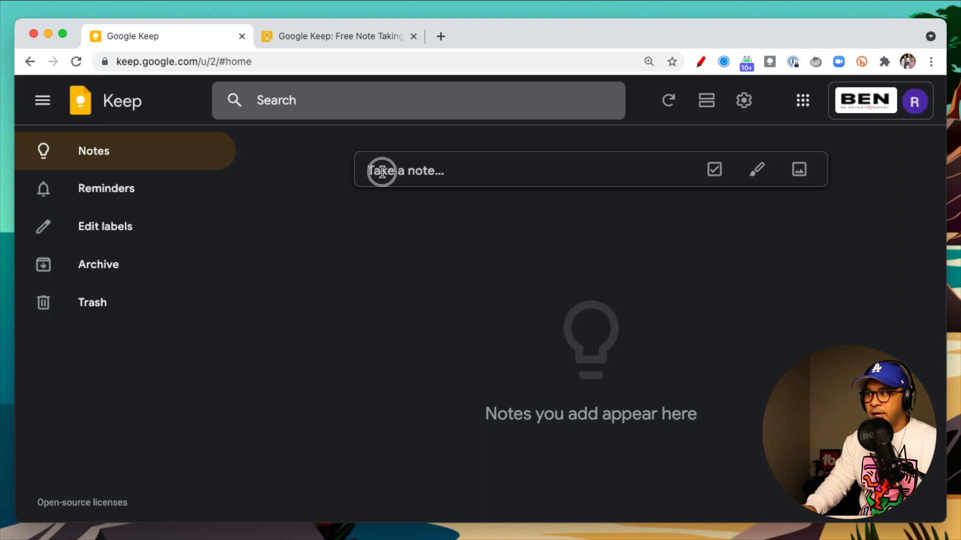
pyautogui.click(379, 166)
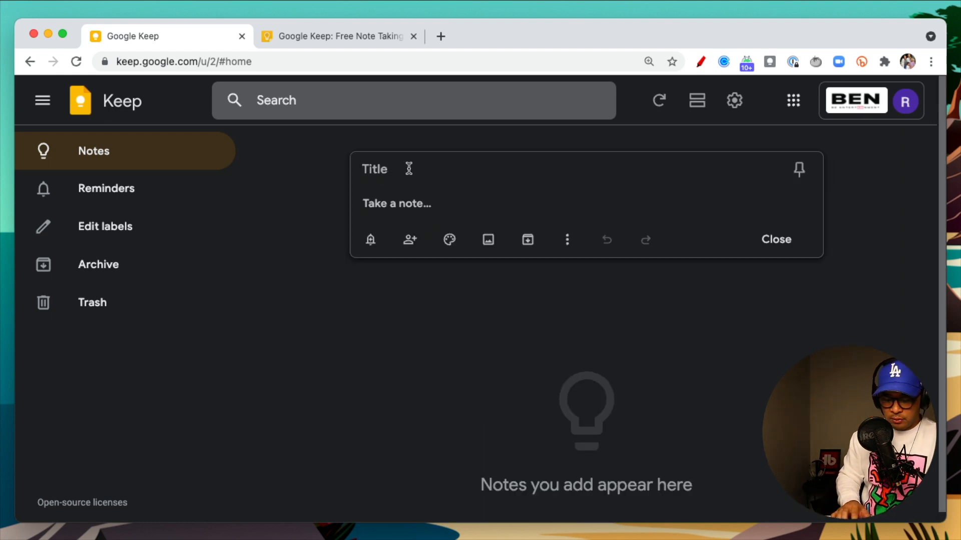
pyautogui.write('First Note')
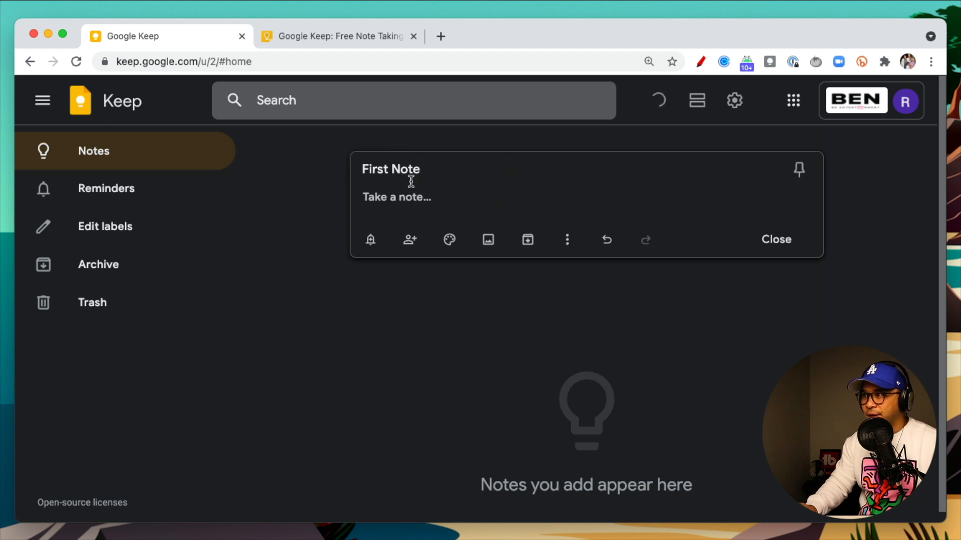
# - Underline the note's title and outline the saved note card with the red annotation pen, and clear the markings
pyautogui.click(700, 61)
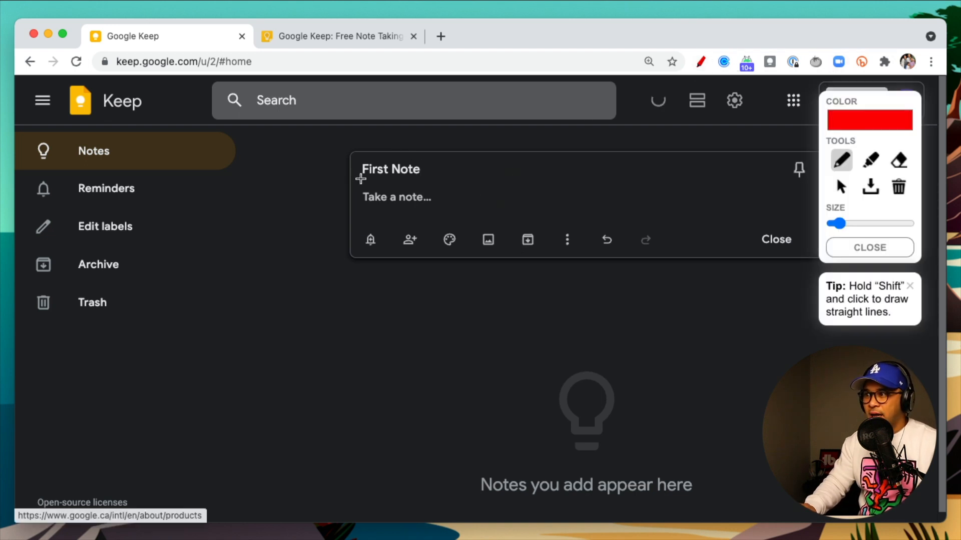
pyautogui.moveTo(358, 179); pyautogui.dragTo(442, 176)
pyautogui.moveTo(323, 204)
pyautogui.mouseDown()
pyautogui.moveTo(288, 208)
pyautogui.moveTo(295, 316)
pyautogui.moveTo(521, 279)
pyautogui.moveTo(437, 195)
pyautogui.moveTo(300, 199)
pyautogui.mouseUp()
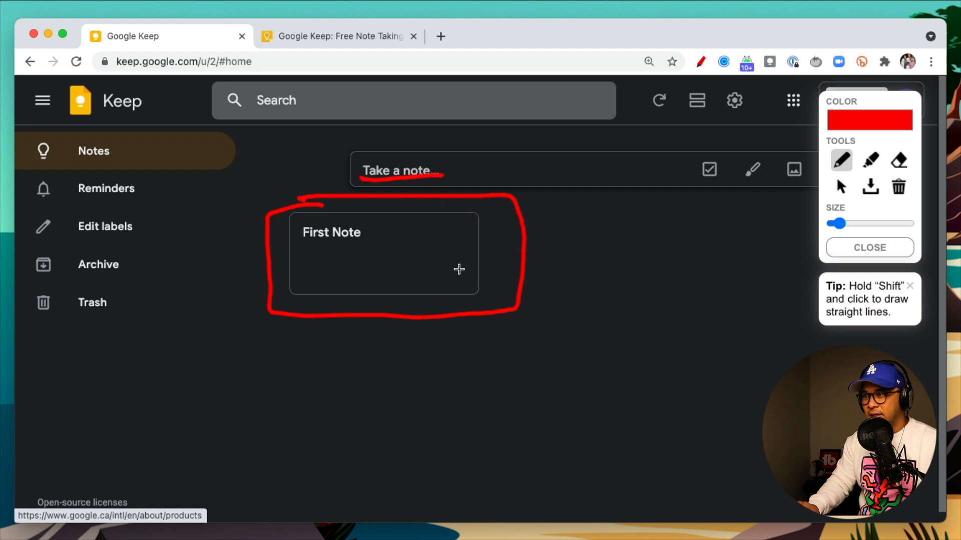
pyautogui.press('Escape')
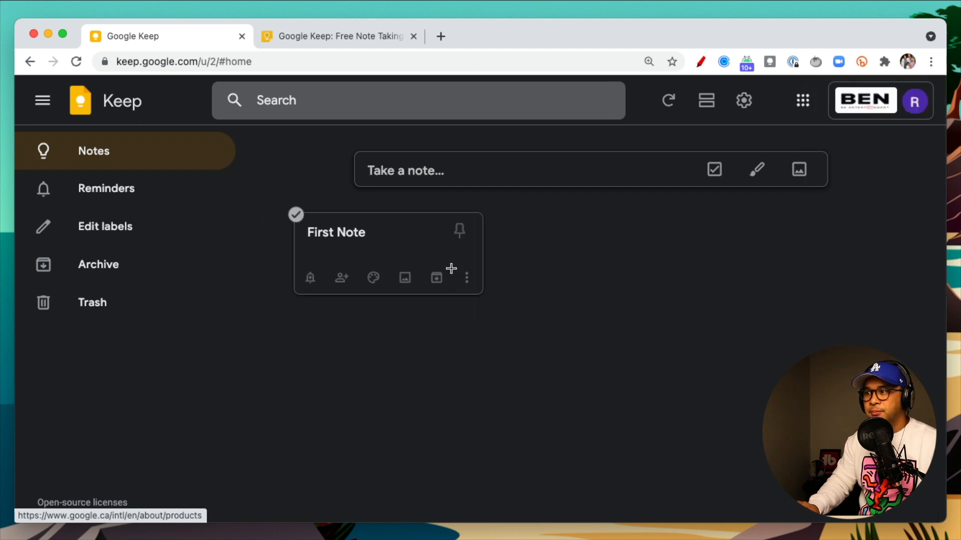
# - Open "First Note" and enter "Take notes" followed by random filler letters as its body, ending with a new line
pyautogui.click(349, 243)
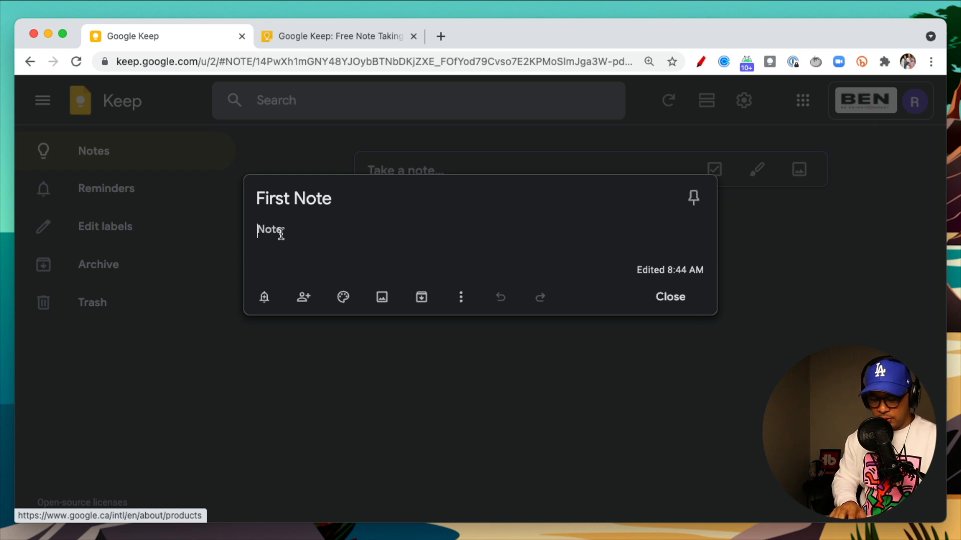
pyautogui.write('Take notes')
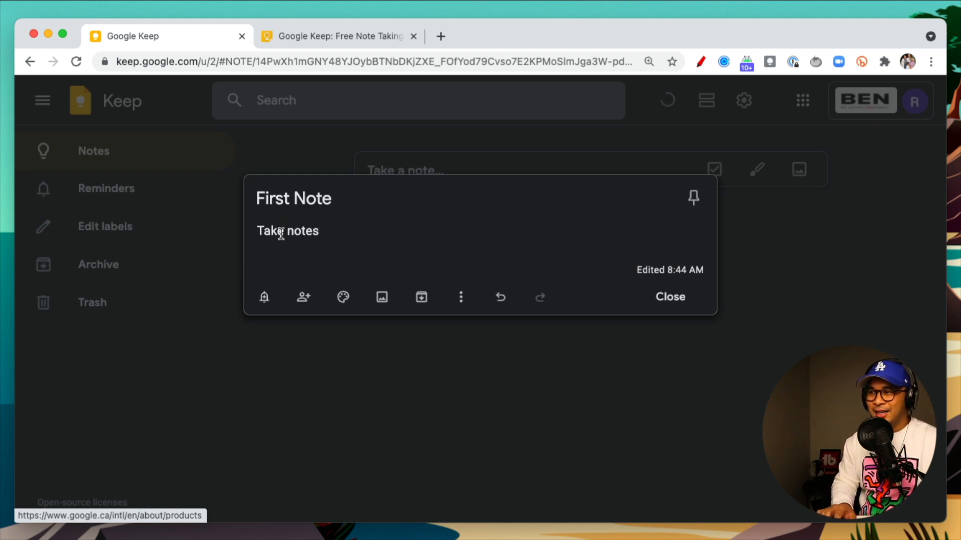
pyautogui.write('asdasdasdasddfas')
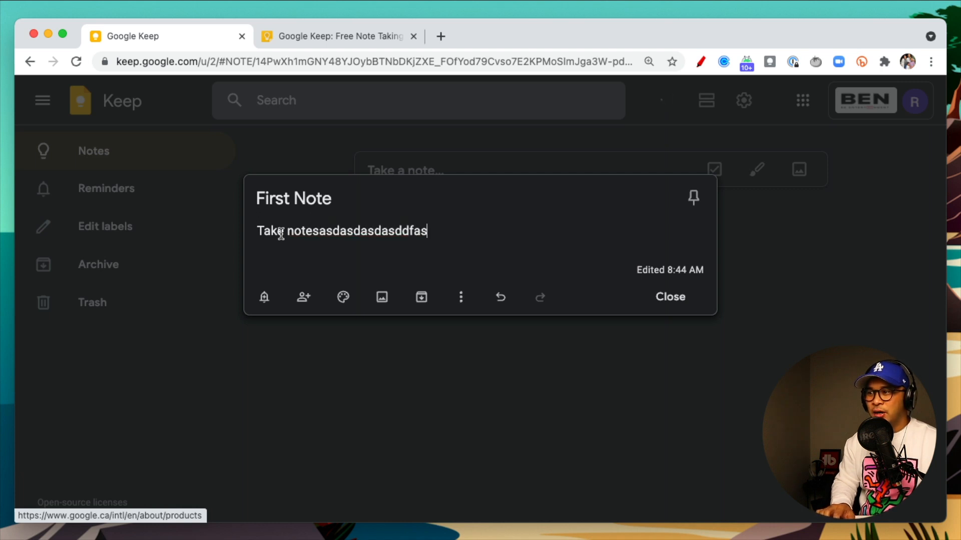
pyautogui.write('dfasdfasdfasd')
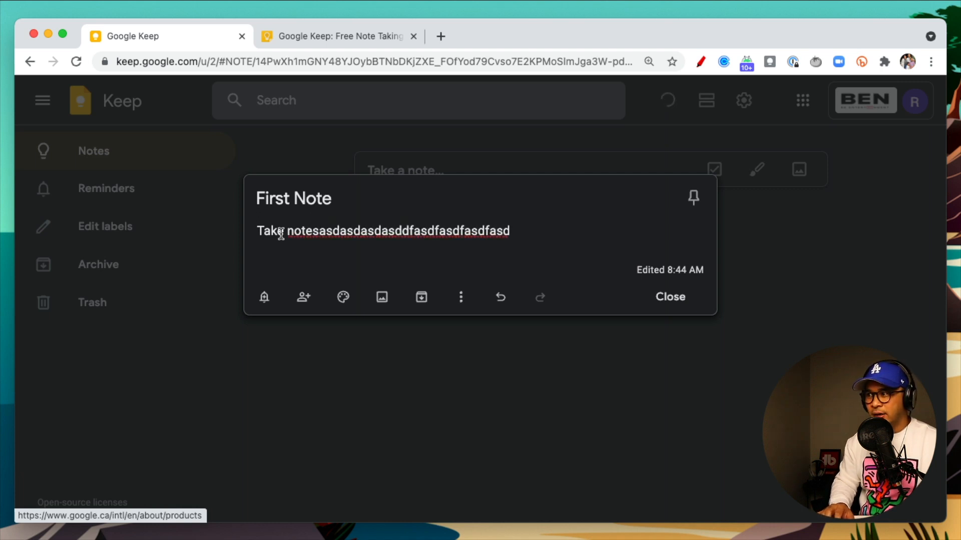
pyautogui.press('Return')
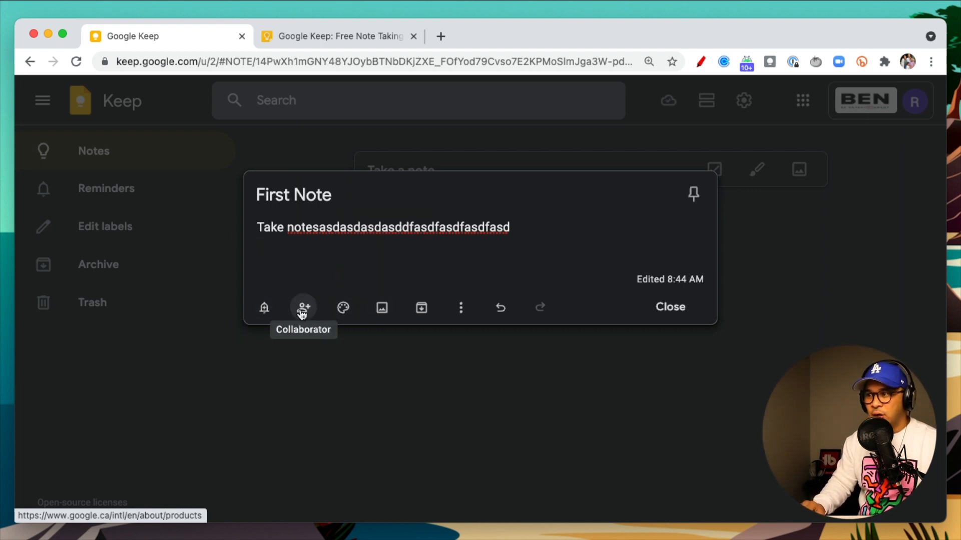
# - Change the note's background color to dark green and convert its text into a checkbox list
pyautogui.moveTo(345, 313)
pyautogui.click(347, 250)
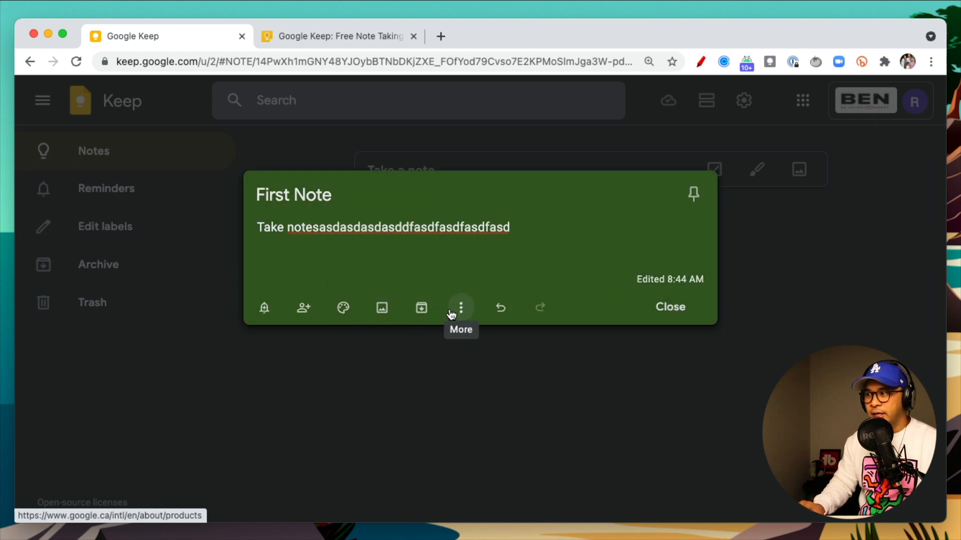
pyautogui.click(453, 314)
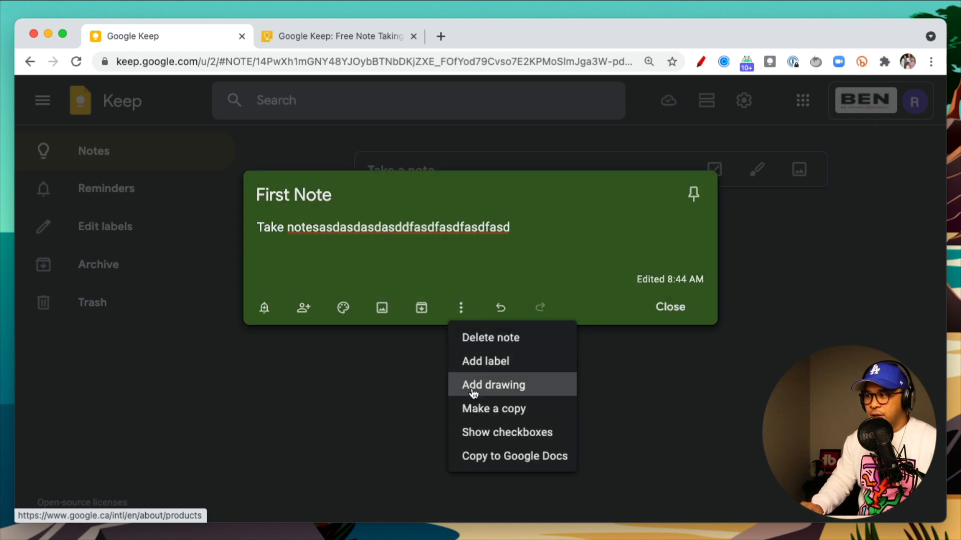
pyautogui.click(480, 436)
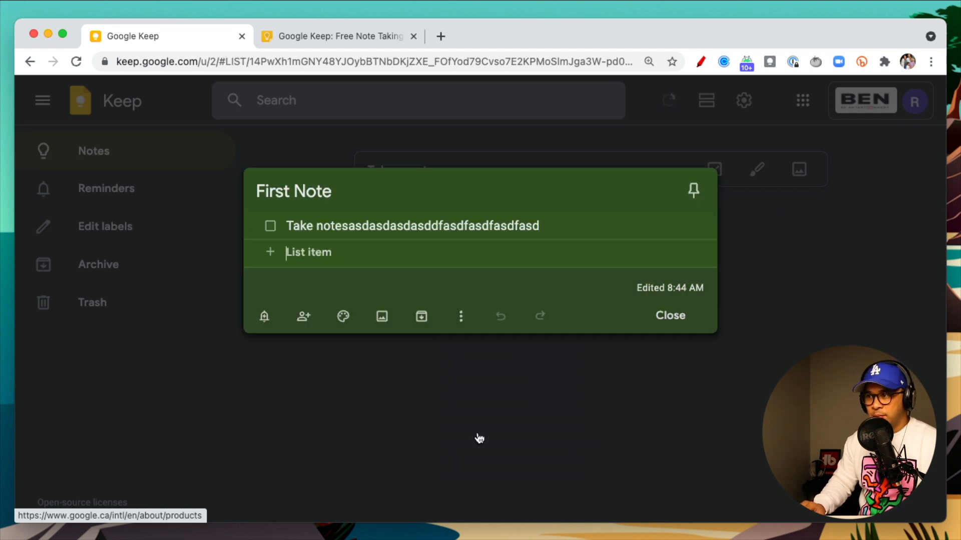
# - Add "Open the door" as the second item of the note's checklist
pyautogui.click(424, 256)
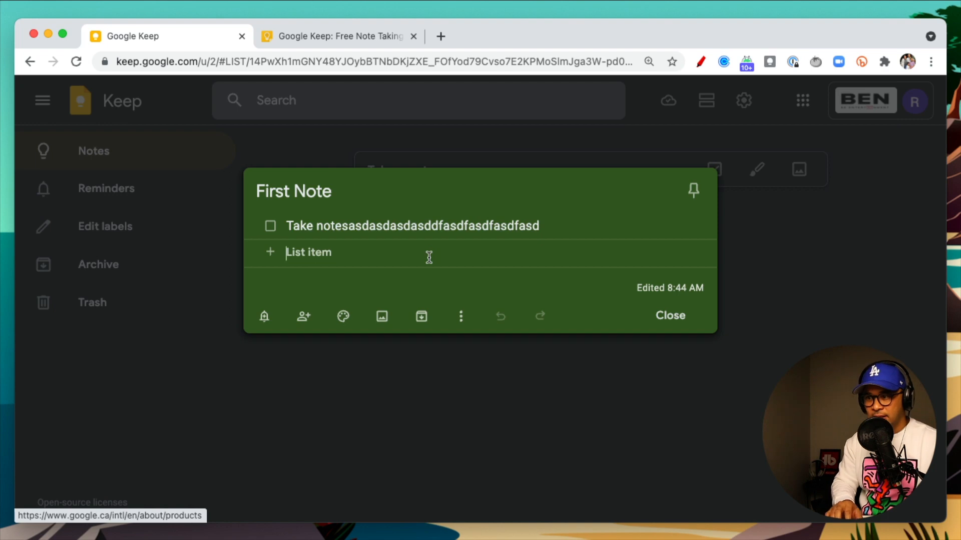
pyautogui.write('Open the door')
pyautogui.press('Return')
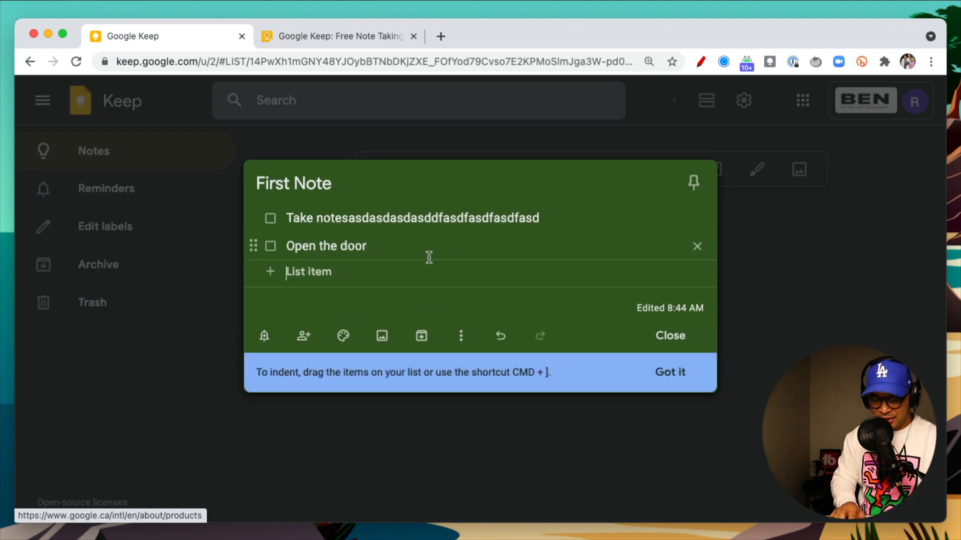
# - Add "Upload video", "Keyword Research" and "Insert Affiliate Links" as further items of the checklist
pyautogui.write('Upload video')
pyautogui.press('Return')
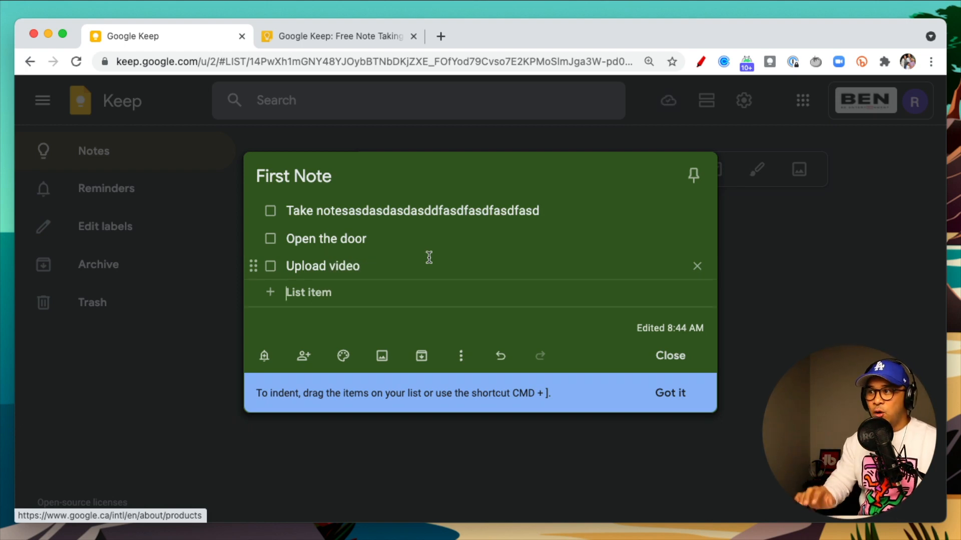
pyautogui.write('Keyword Research')
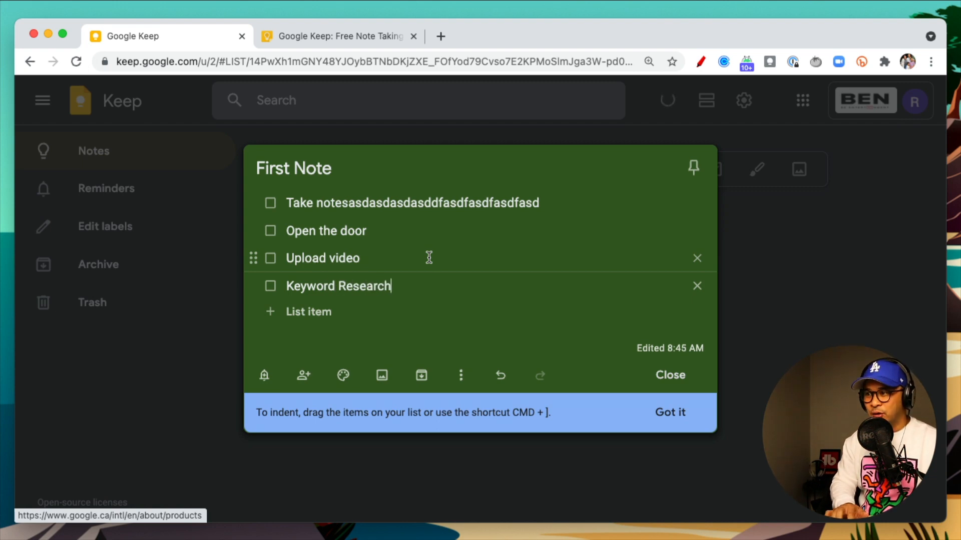
pyautogui.press('Return')
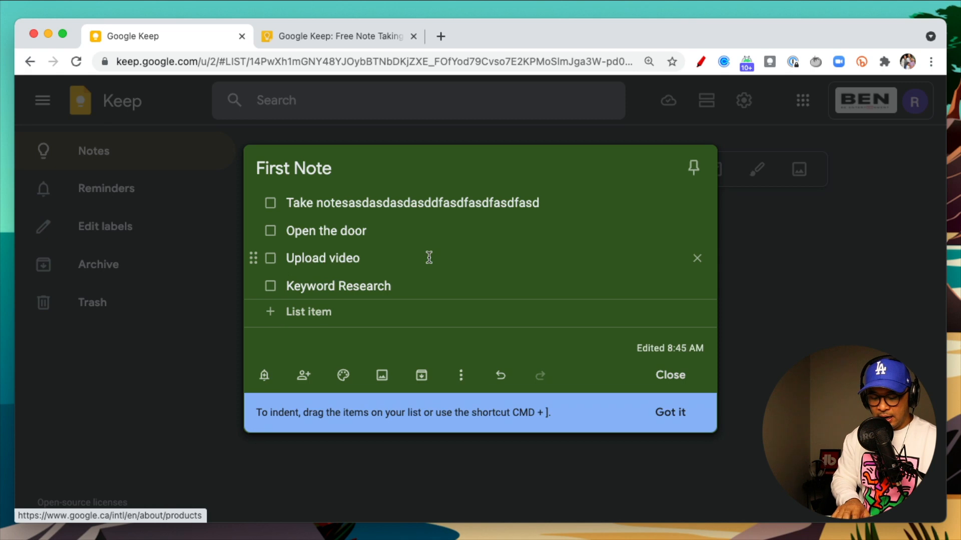
pyautogui.write('Insert Affiliate Links')
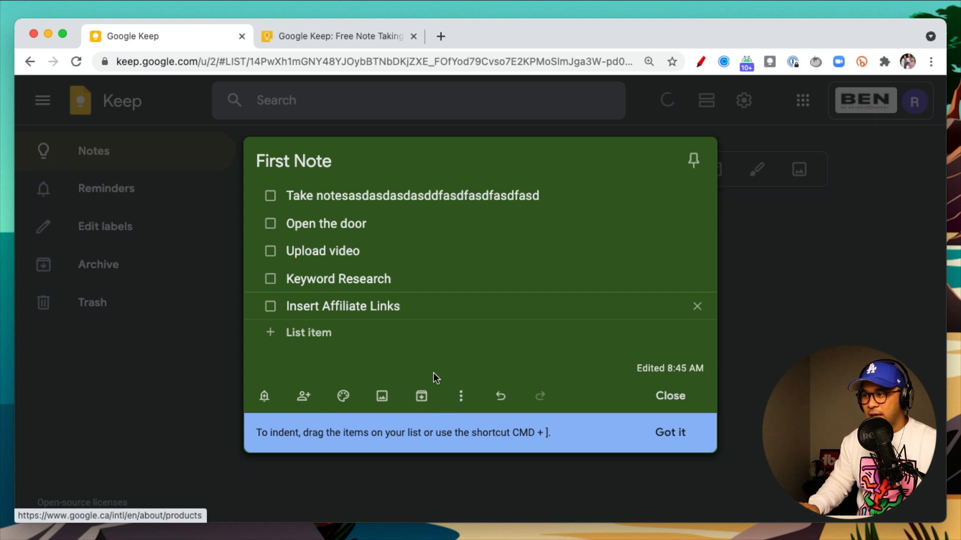
# - Check off "Open the door" and "Keyword Research" in the note's checklist
pyautogui.click(270, 225)
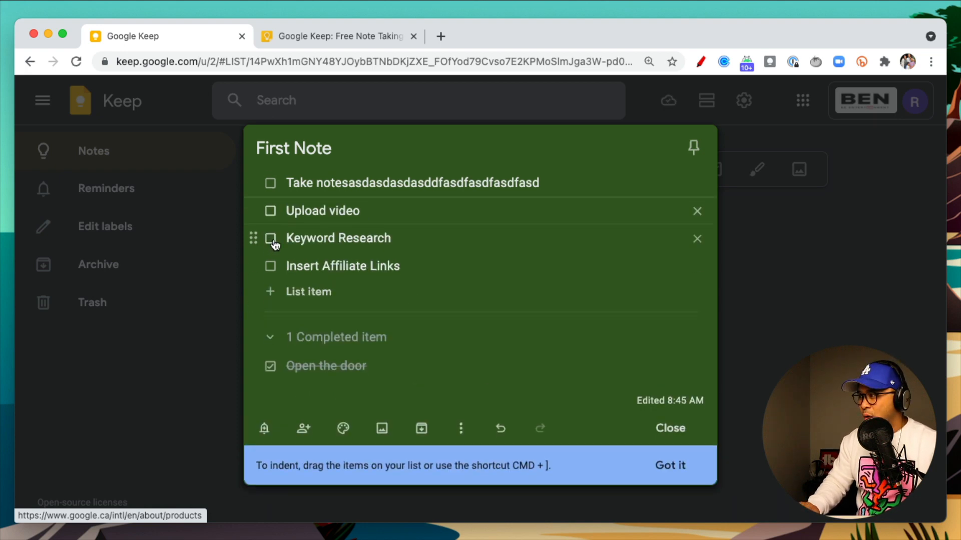
pyautogui.click(270, 240)
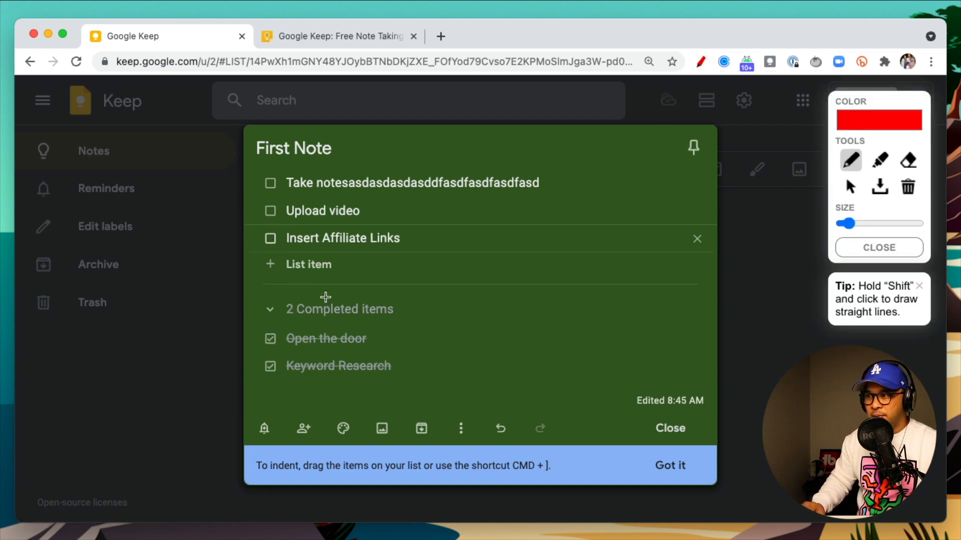
# - Circle the completed items and draw an arrow to the "Insert Affiliate Links" checkbox with the red annotation pen, and clear the markings
pyautogui.moveTo(370, 294)
pyautogui.mouseDown()
pyautogui.moveTo(253, 307)
pyautogui.moveTo(280, 379)
pyautogui.moveTo(433, 348)
pyautogui.moveTo(359, 286)
pyautogui.mouseUp()
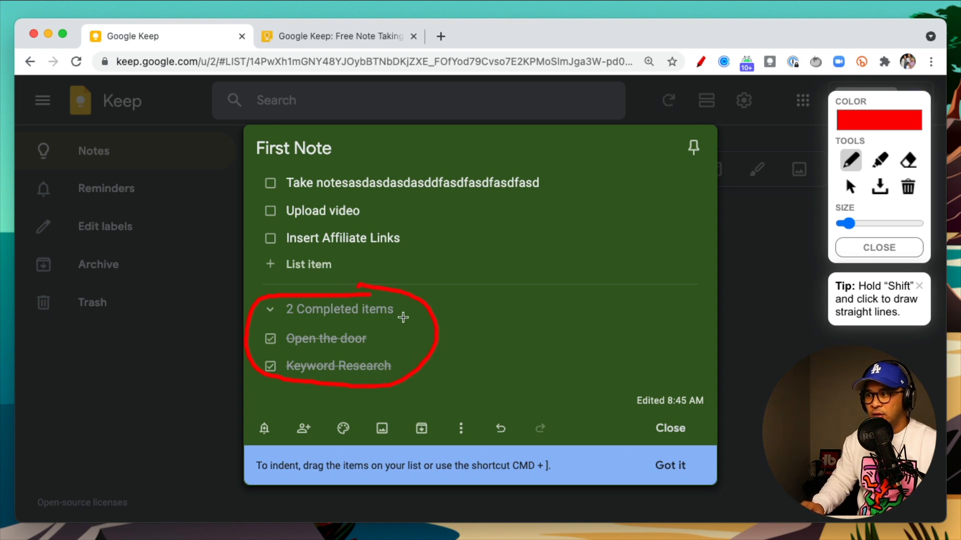
pyautogui.moveTo(221, 220); pyautogui.dragTo(260, 237)
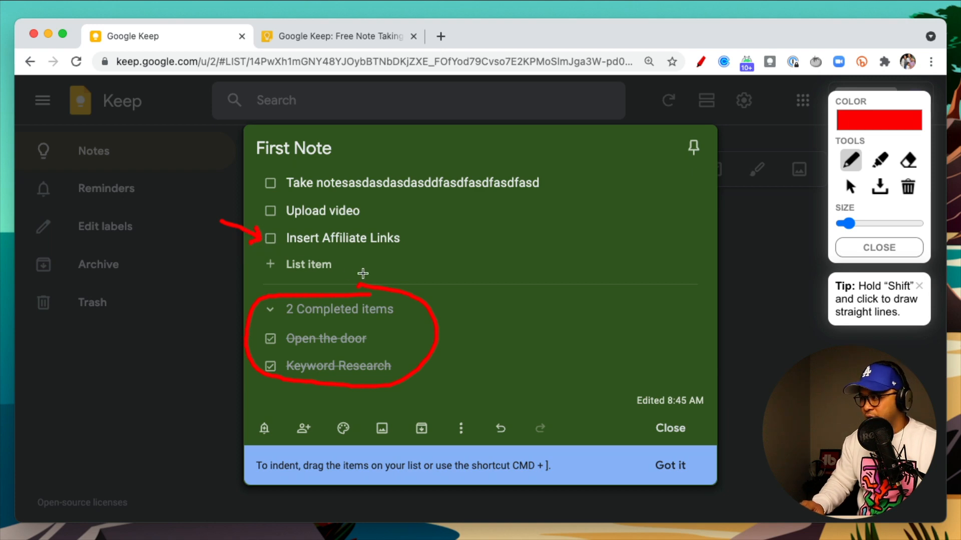
pyautogui.press('Escape')
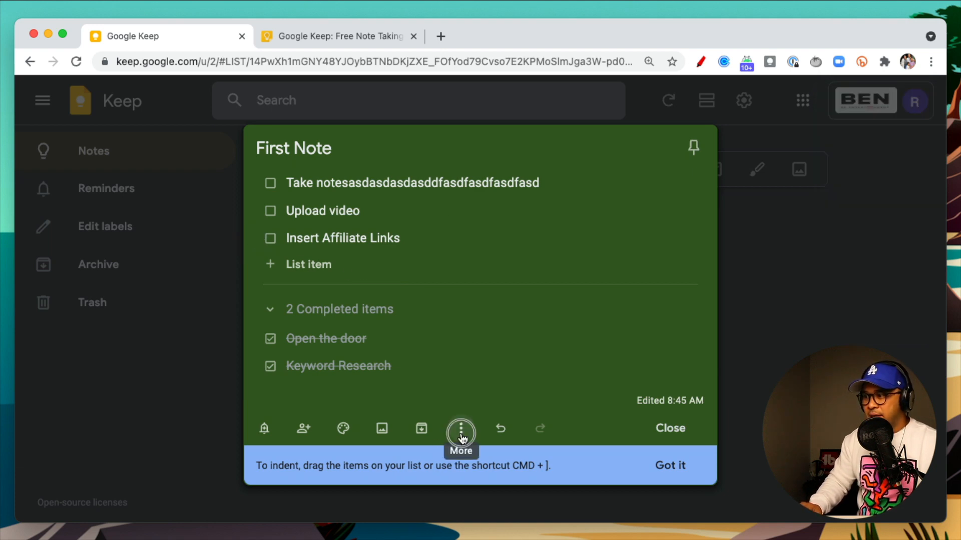
pyautogui.click(461, 428)
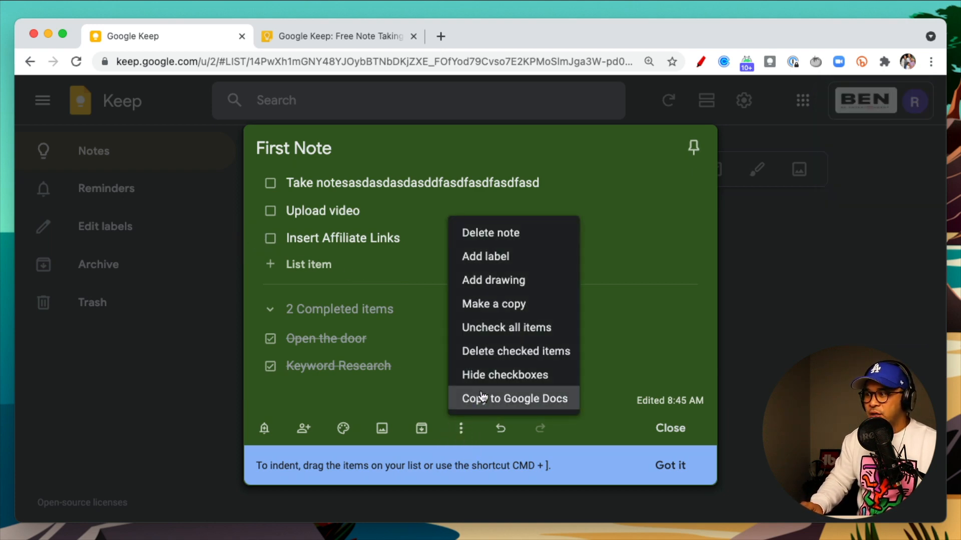
pyautogui.click(482, 354)
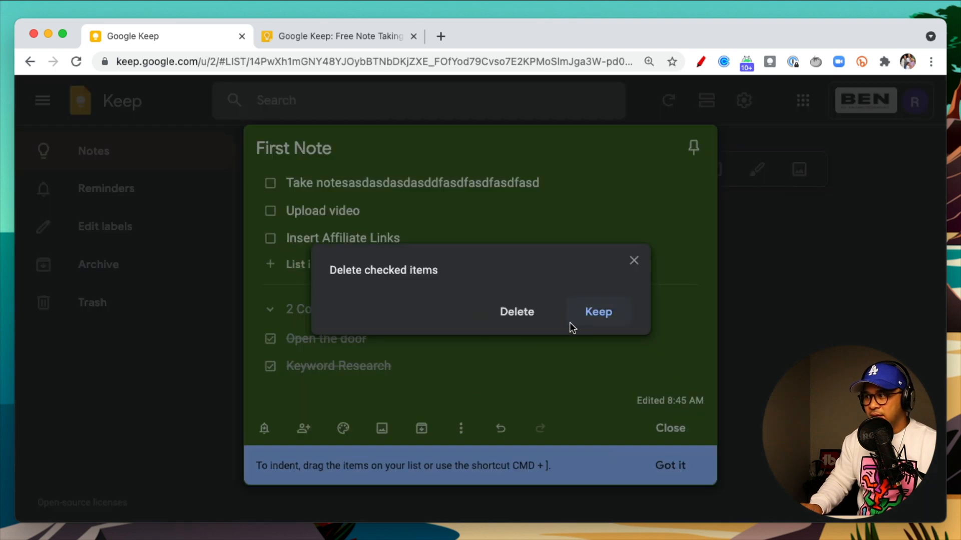
pyautogui.click(633, 260)
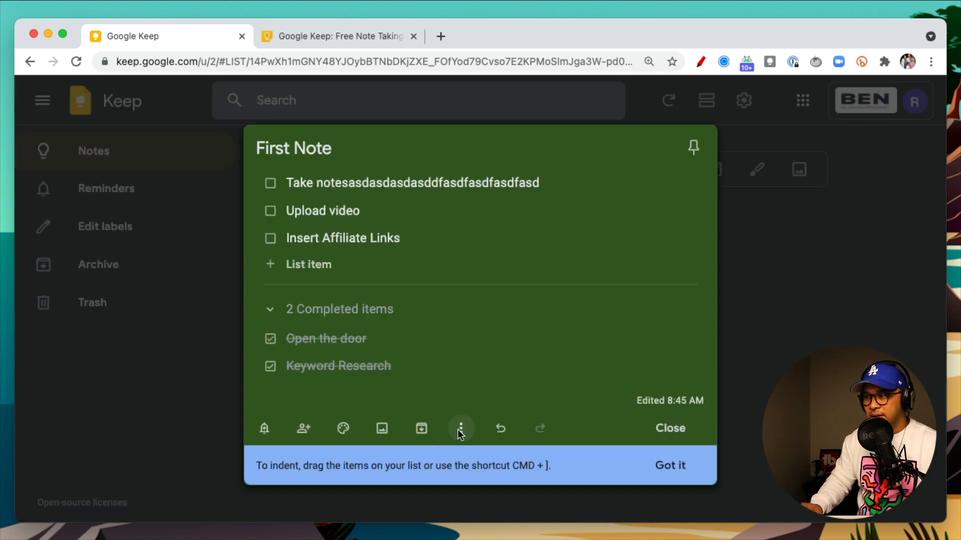
# - Add a drawing to the note and sketch a stick figure with the pen in red at the fifth stroke size
pyautogui.click(460, 429)
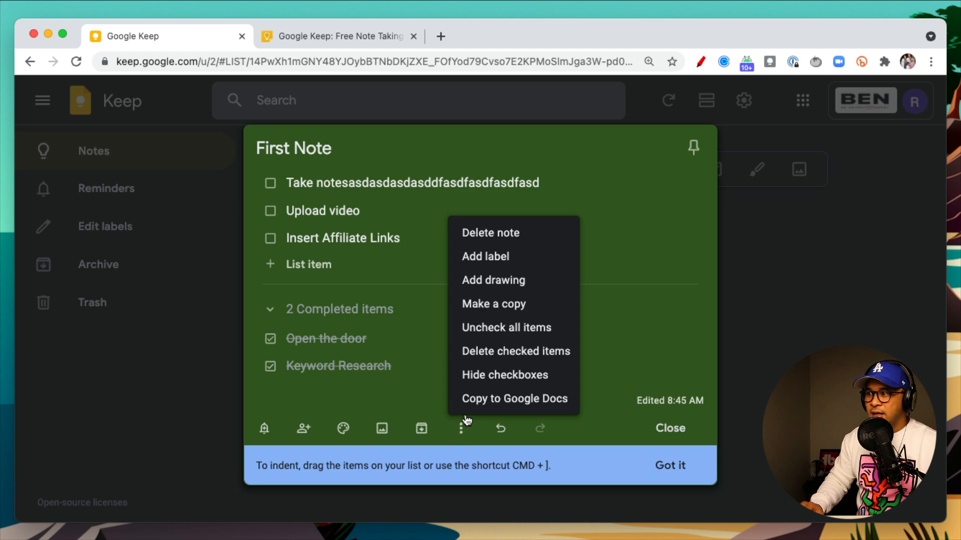
pyautogui.click(490, 286)
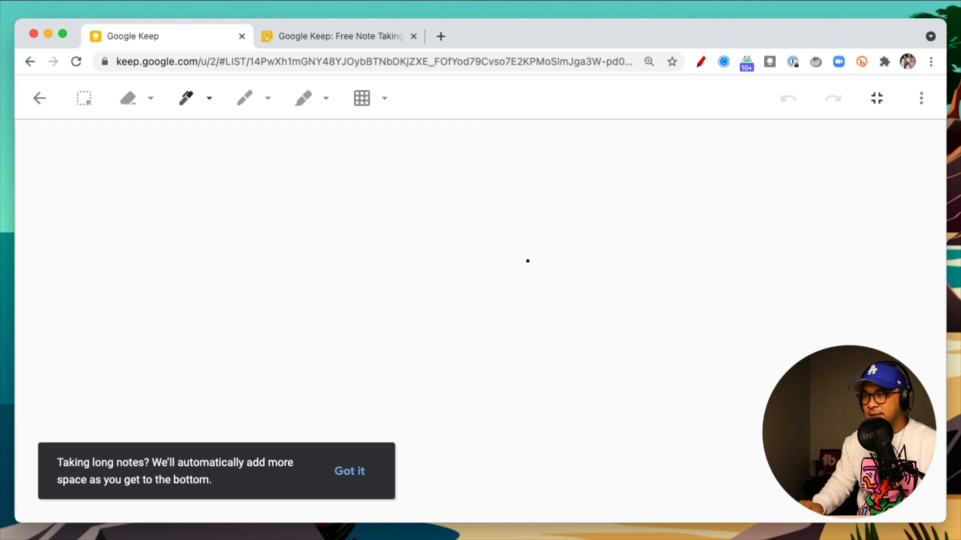
pyautogui.click(208, 99)
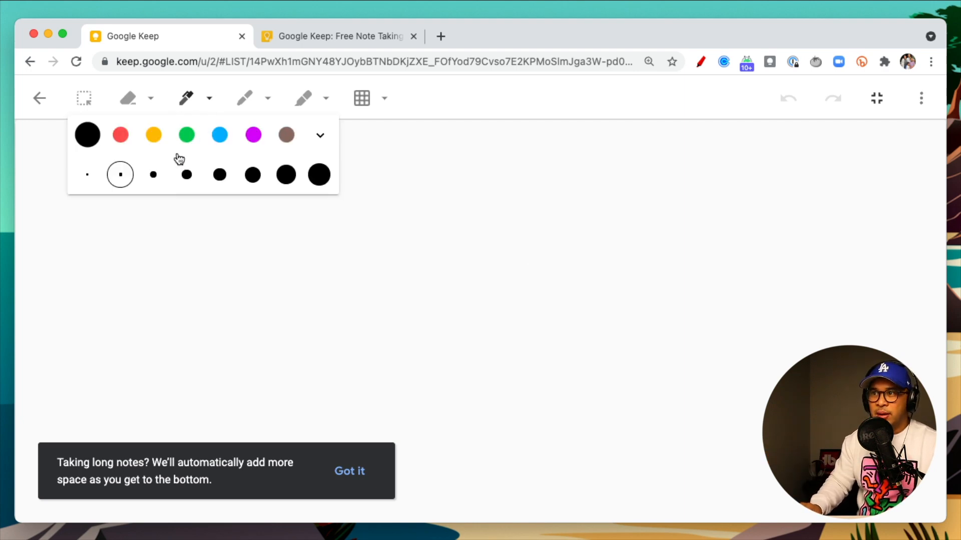
pyautogui.click(219, 176)
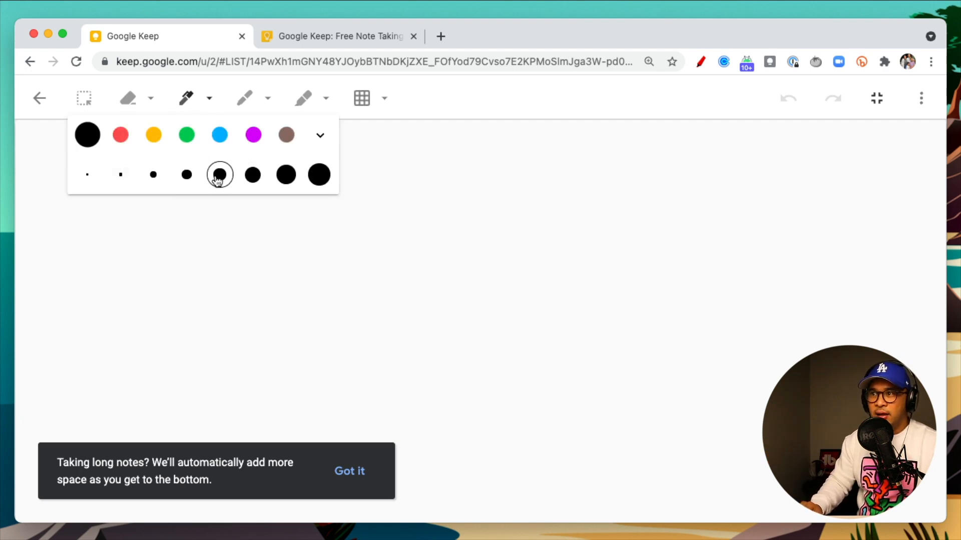
pyautogui.click(129, 142)
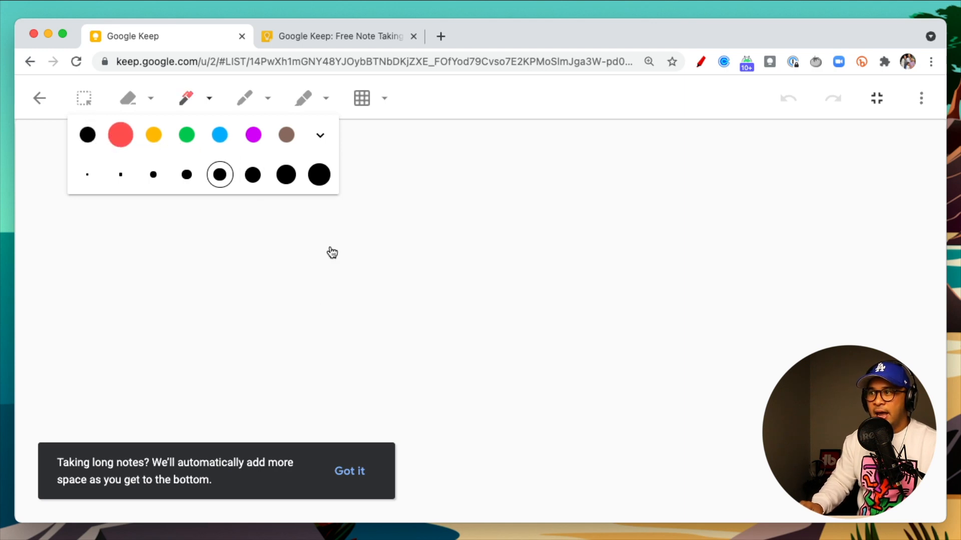
pyautogui.click(415, 204)
pyautogui.click(276, 209)
pyautogui.moveTo(501, 224)
pyautogui.mouseDown()
pyautogui.moveTo(471, 219)
pyautogui.moveTo(500, 292)
pyautogui.moveTo(456, 245)
pyautogui.mouseUp()
pyautogui.moveTo(452, 320)
pyautogui.mouseDown()
pyautogui.moveTo(447, 390)
pyautogui.moveTo(382, 440)
pyautogui.mouseUp()
pyautogui.moveTo(435, 403); pyautogui.dragTo(525, 473)
pyautogui.moveTo(343, 355); pyautogui.dragTo(608, 352)
# - Draw two horizontal red lines beside the stick figure's head and a large red frame around the figure, and dismiss the long-notes tip
pyautogui.moveTo(159, 203); pyautogui.dragTo(520, 190)
pyautogui.moveTo(183, 253); pyautogui.dragTo(424, 264)
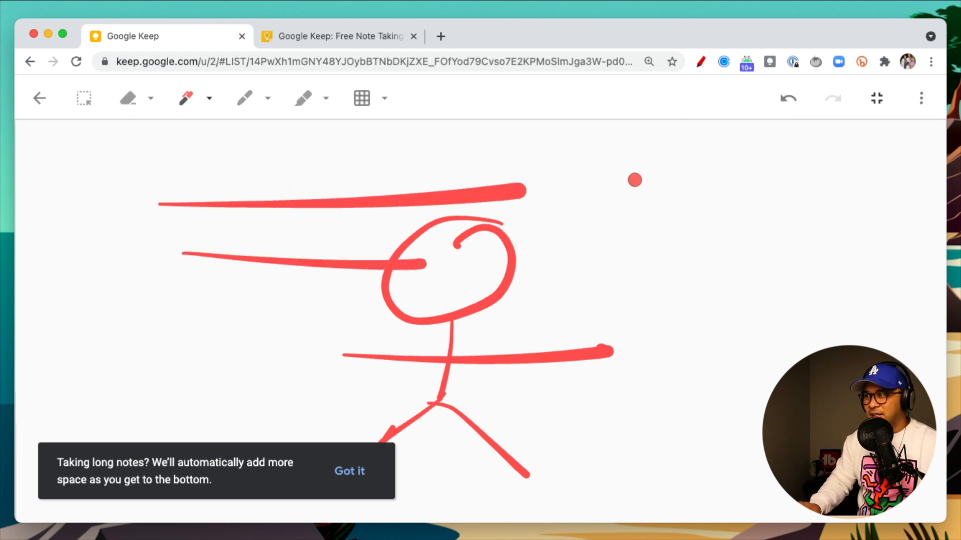
pyautogui.moveTo(131, 161)
pyautogui.mouseDown()
pyautogui.moveTo(712, 185)
pyautogui.moveTo(719, 448)
pyautogui.moveTo(232, 431)
pyautogui.moveTo(210, 209)
pyautogui.moveTo(219, 196)
pyautogui.mouseUp()
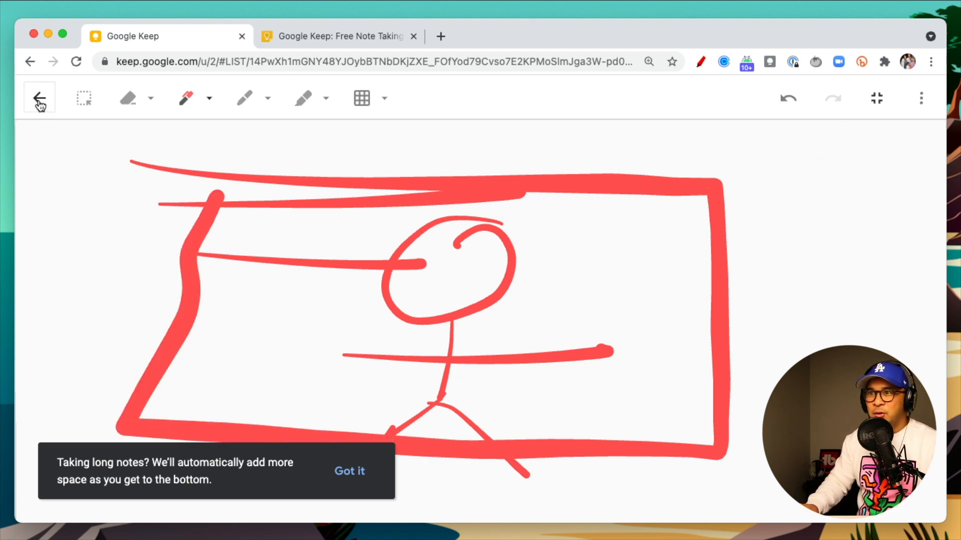
pyautogui.click(358, 473)
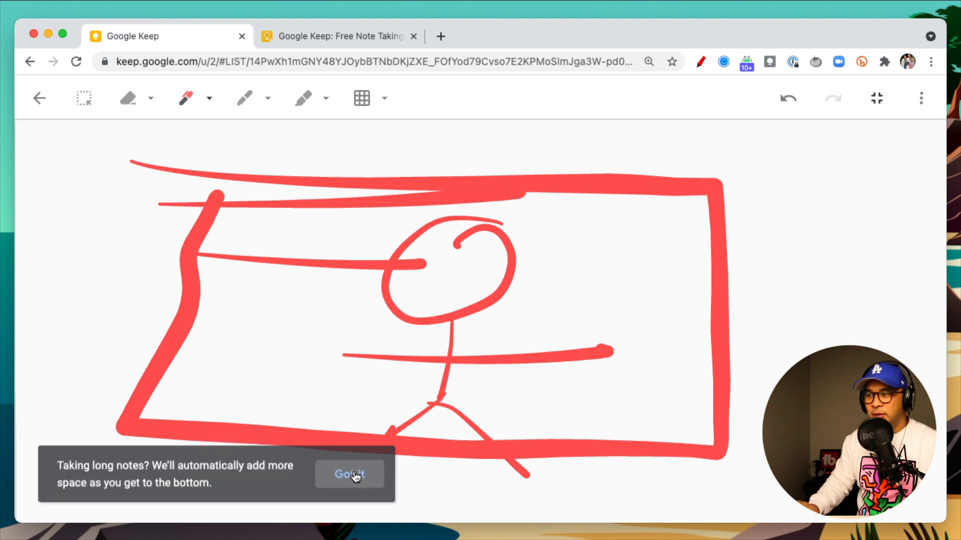
# - Draw a yellow highlighter zigzag beside the stick figure, inside the red frame
pyautogui.click(382, 100)
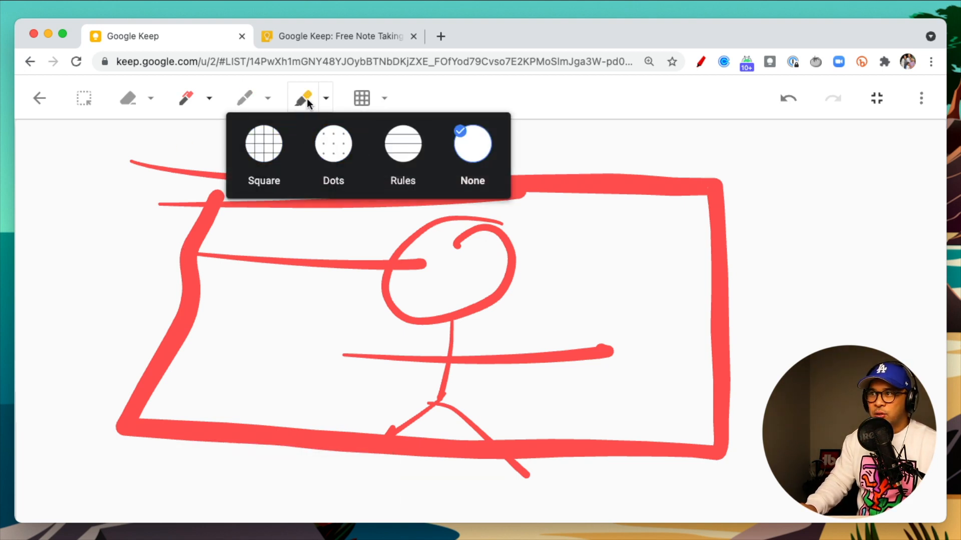
pyautogui.click(325, 100)
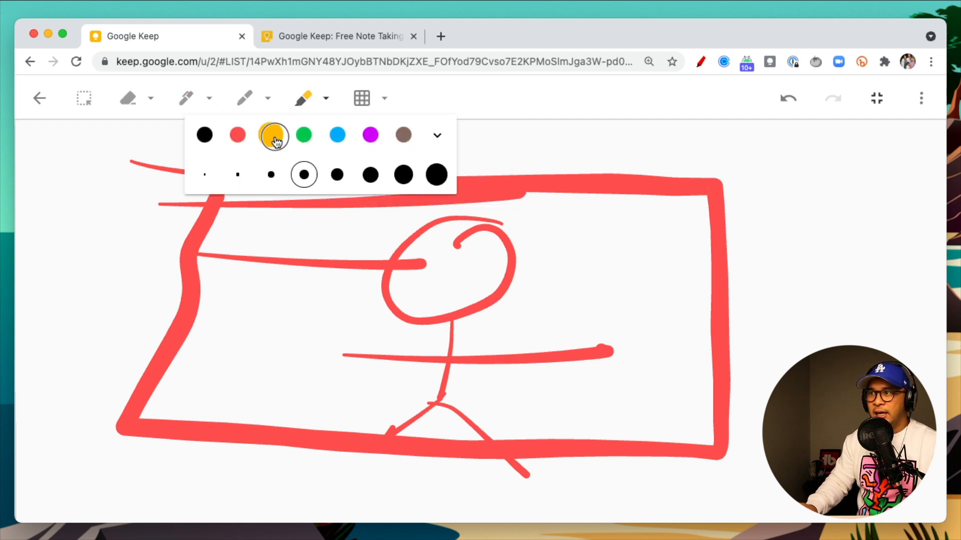
pyautogui.moveTo(418, 223)
pyautogui.mouseDown()
pyautogui.moveTo(196, 251)
pyautogui.moveTo(266, 386)
pyautogui.moveTo(269, 439)
pyautogui.mouseUp()
# - Draw a thick purple marker squiggle on the other side of the stick figure
pyautogui.click(244, 98)
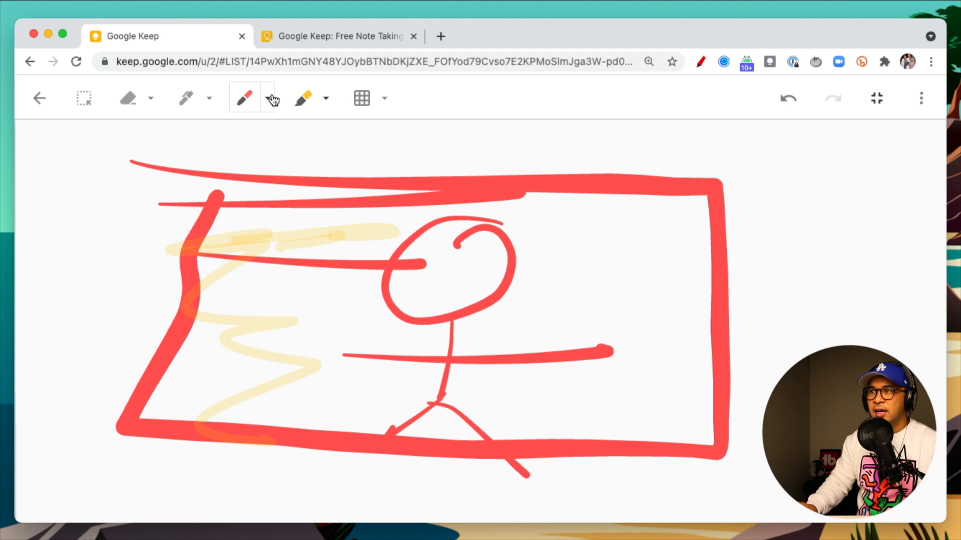
pyautogui.click(269, 99)
pyautogui.click(312, 175)
pyautogui.click(311, 135)
pyautogui.moveTo(564, 233); pyautogui.dragTo(650, 345)
# - Erase the red frame and the upper horizontal line, and return from the drawing to the note
pyautogui.click(128, 98)
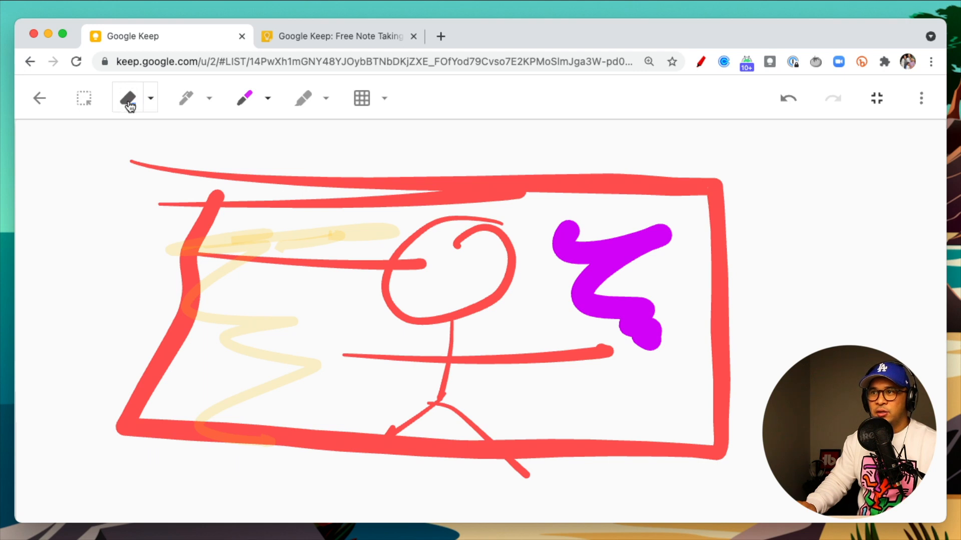
pyautogui.moveTo(213, 194); pyautogui.dragTo(214, 223)
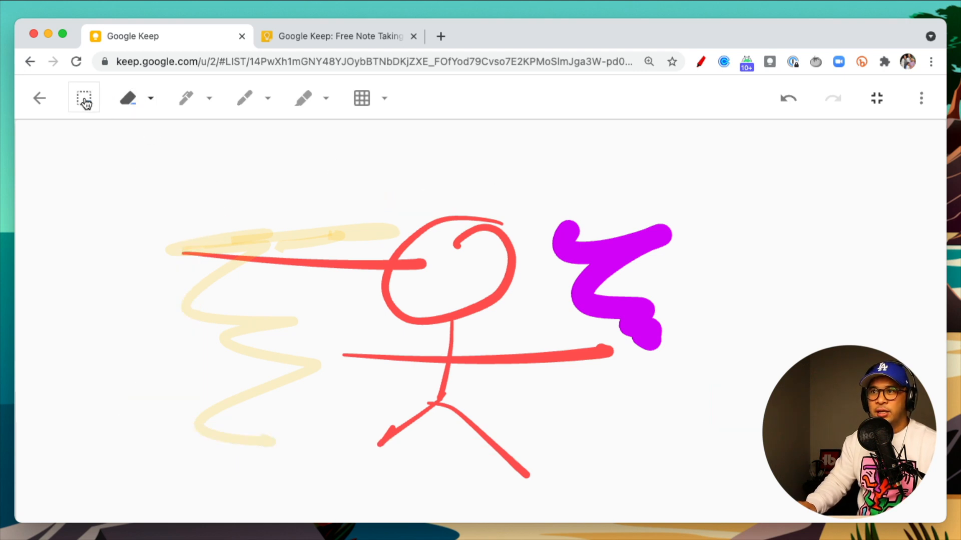
pyautogui.click(38, 101)
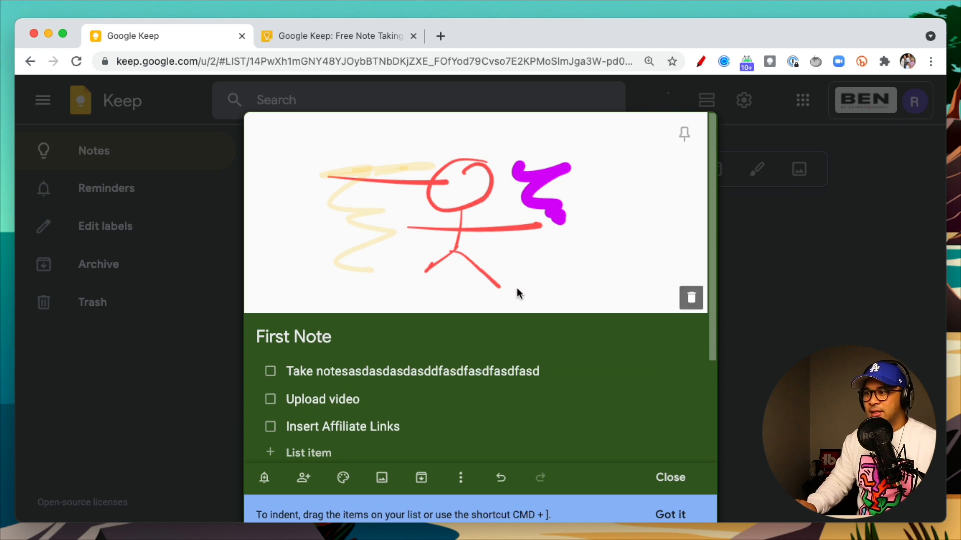
# - Start adding a label to the note and enter "YOUTUBE" as its name
pyautogui.scroll(-3, 509, 290)
pyautogui.scroll(3, 509, 290)
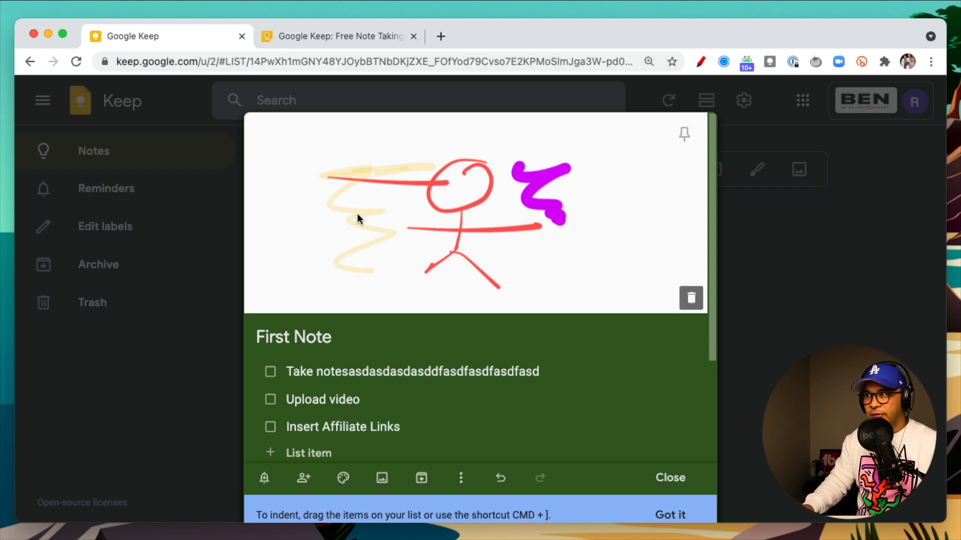
pyautogui.scroll(-3, 508, 429)
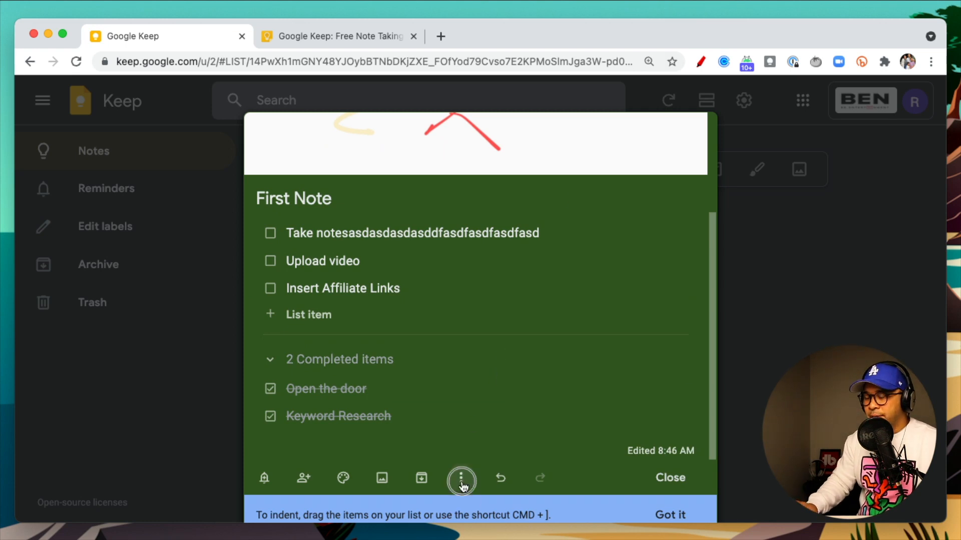
pyautogui.click(462, 481)
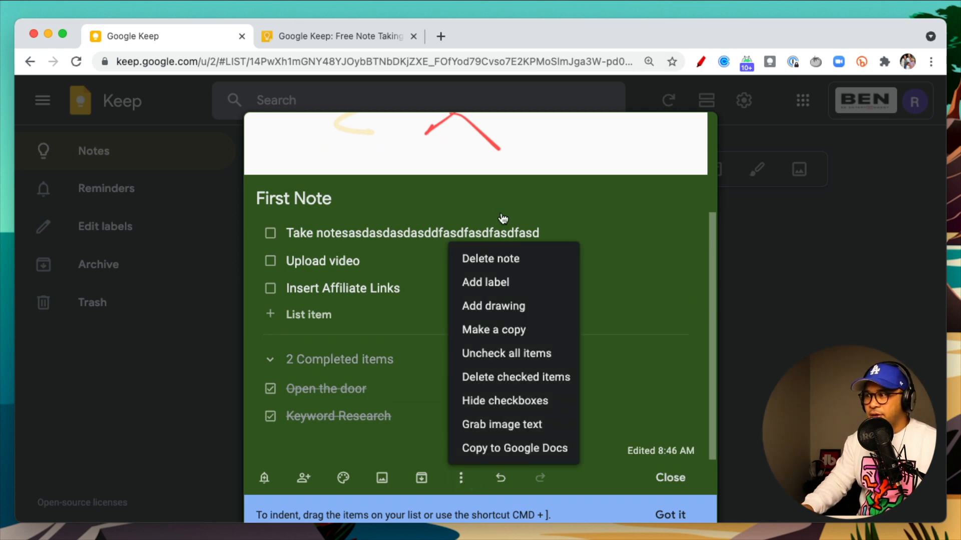
pyautogui.click(489, 283)
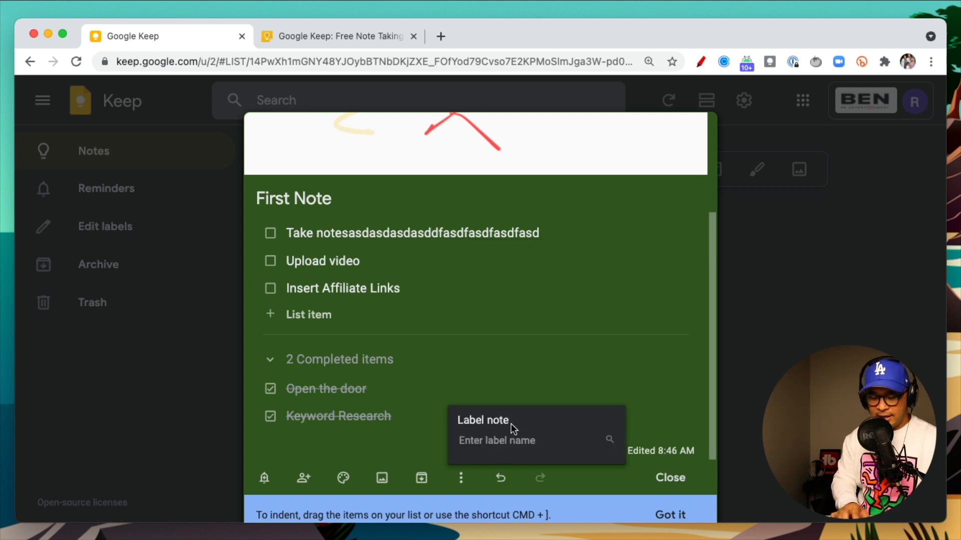
pyautogui.write('YOUTUBE')
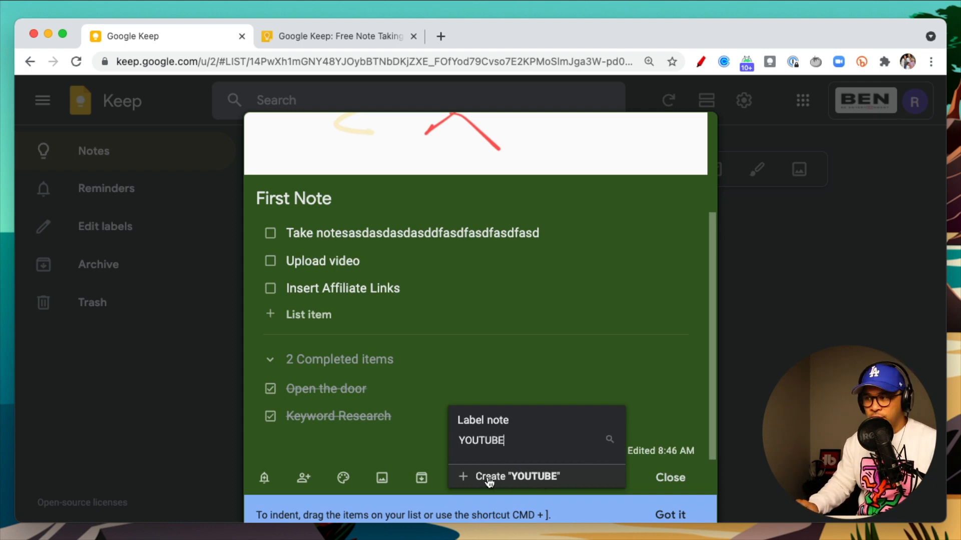
# - Mark the option for creating the new label with the red annotation pen, and clear the marking
pyautogui.click(700, 61)
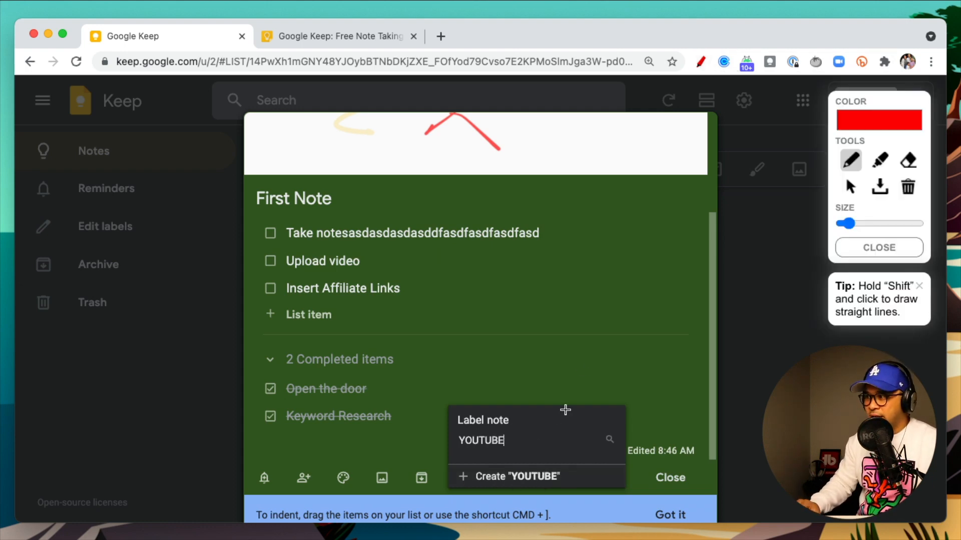
pyautogui.moveTo(427, 469); pyautogui.dragTo(457, 473)
pyautogui.press('Escape')
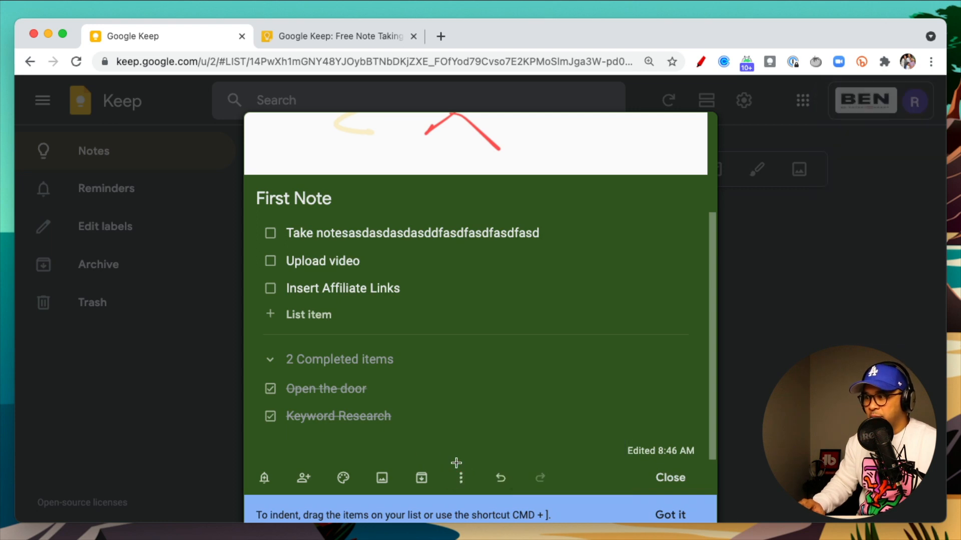
# - Create a new label named "YOUTUBE" and assign it to First Note
pyautogui.click(467, 484)
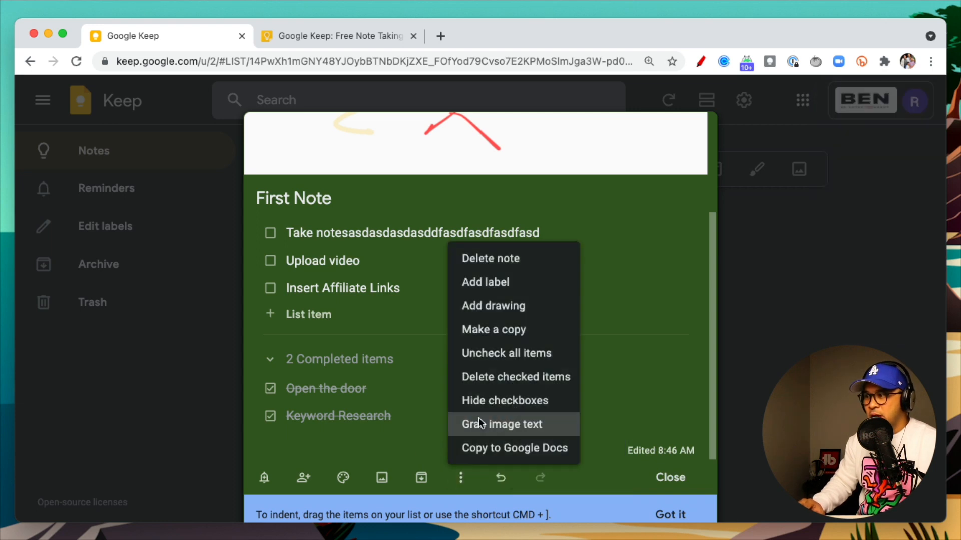
pyautogui.click(496, 282)
pyautogui.write('YOUTUBE')
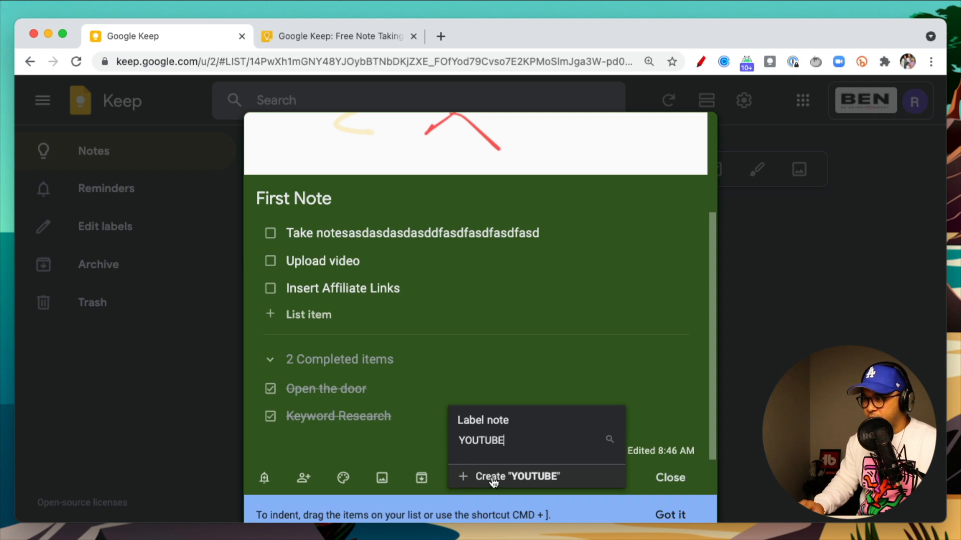
pyautogui.click(521, 478)
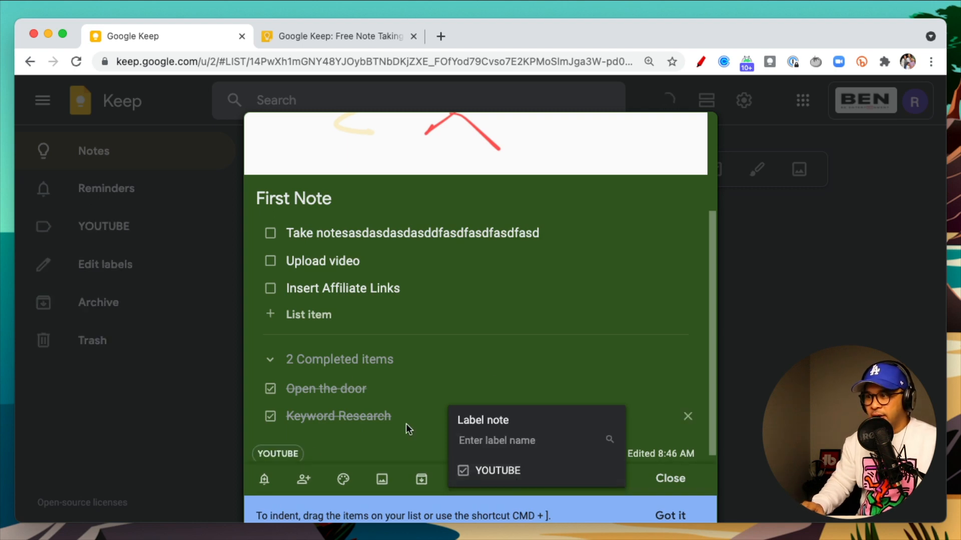
# - Circle the YOUTUBE label on the note and in the navigation list with the red annotation pen, and clear the markings
pyautogui.click(700, 62)
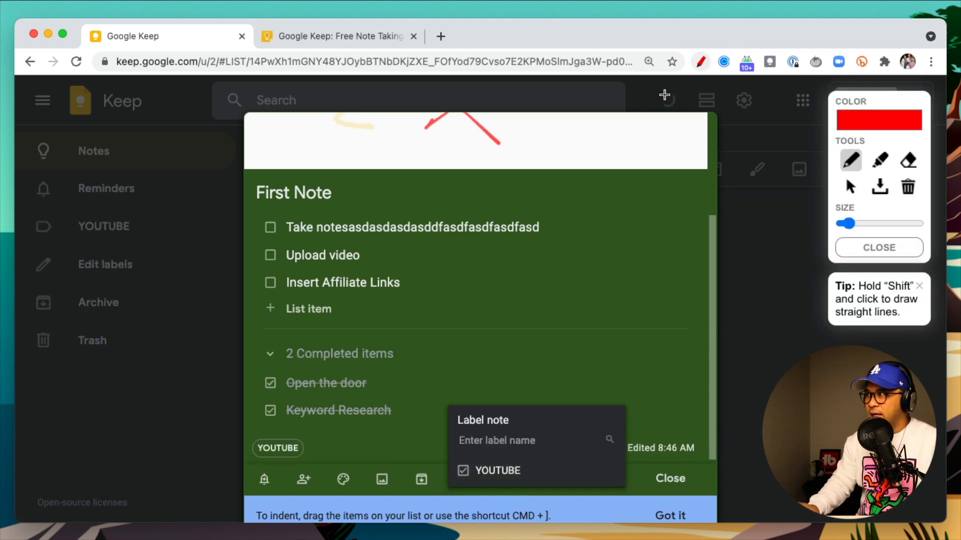
pyautogui.moveTo(228, 439)
pyautogui.mouseDown()
pyautogui.moveTo(233, 429)
pyautogui.moveTo(332, 452)
pyautogui.moveTo(283, 427)
pyautogui.mouseUp()
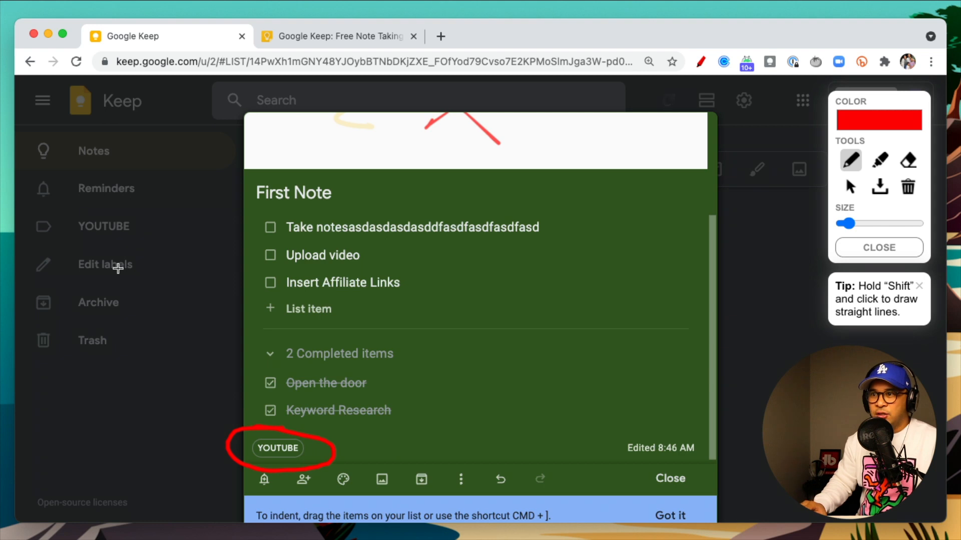
pyautogui.moveTo(145, 213)
pyautogui.mouseDown()
pyautogui.moveTo(22, 226)
pyautogui.moveTo(99, 245)
pyautogui.moveTo(165, 222)
pyautogui.moveTo(148, 220)
pyautogui.mouseUp()
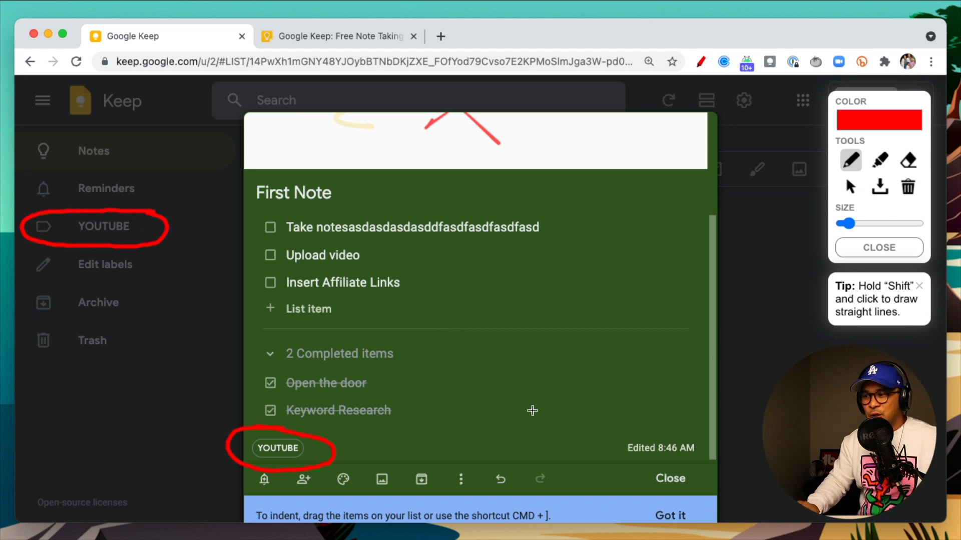
pyautogui.press('Escape')
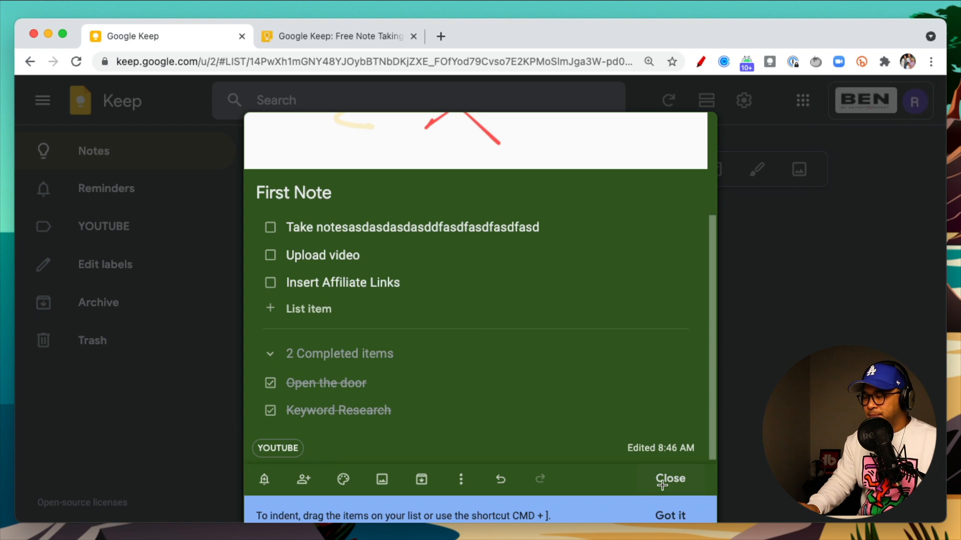
# - Close First Note and reduce the page zoom to 90%
pyautogui.click(670, 481)
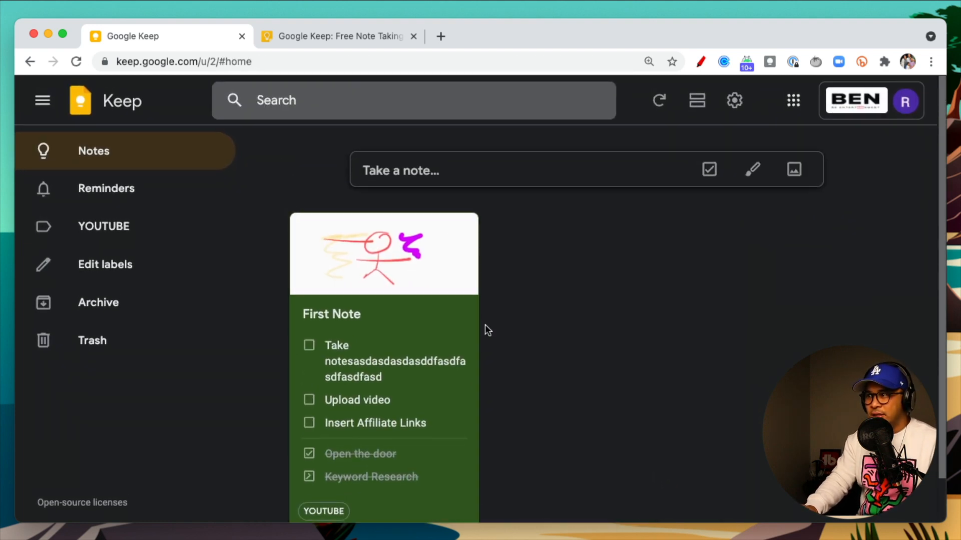
pyautogui.scroll(-1, 485, 328)
pyautogui.press('super+minus')
pyautogui.press('super+minus')
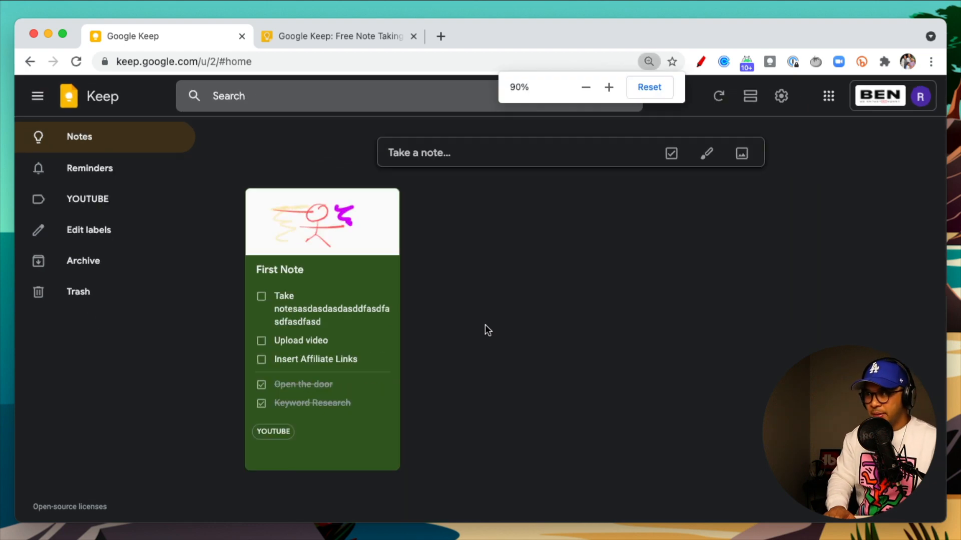
# - Frame the First Note card with the red annotation pen, and clear the marking
pyautogui.click(701, 63)
pyautogui.moveTo(369, 166)
pyautogui.mouseDown()
pyautogui.moveTo(223, 172)
pyautogui.moveTo(214, 436)
pyautogui.moveTo(376, 493)
pyautogui.moveTo(436, 290)
pyautogui.moveTo(339, 158)
pyautogui.mouseUp()
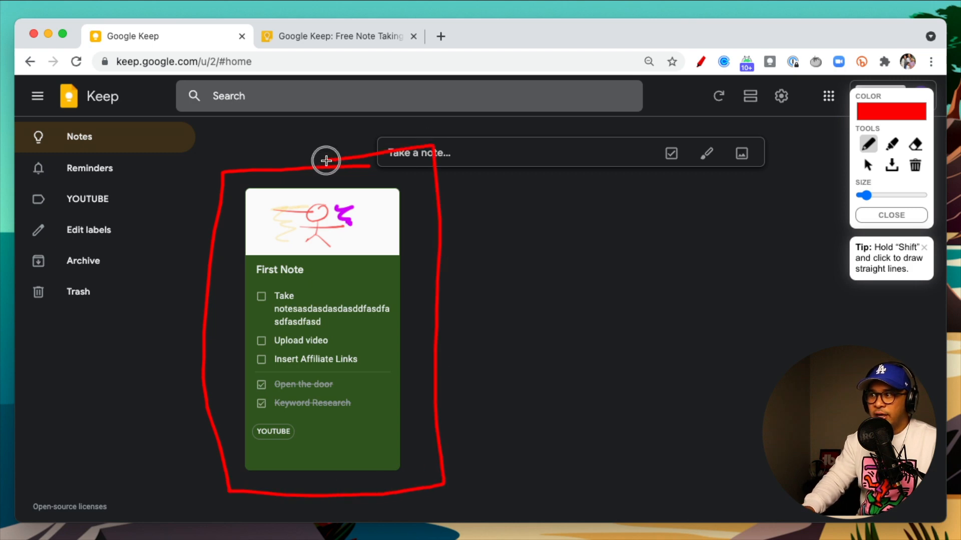
pyautogui.press('Escape')
# - Start a new text note and title it "Second Note"
pyautogui.click(437, 156)
pyautogui.write('Se')
pyautogui.press('BackSpace')
pyautogui.press('BackSpace')
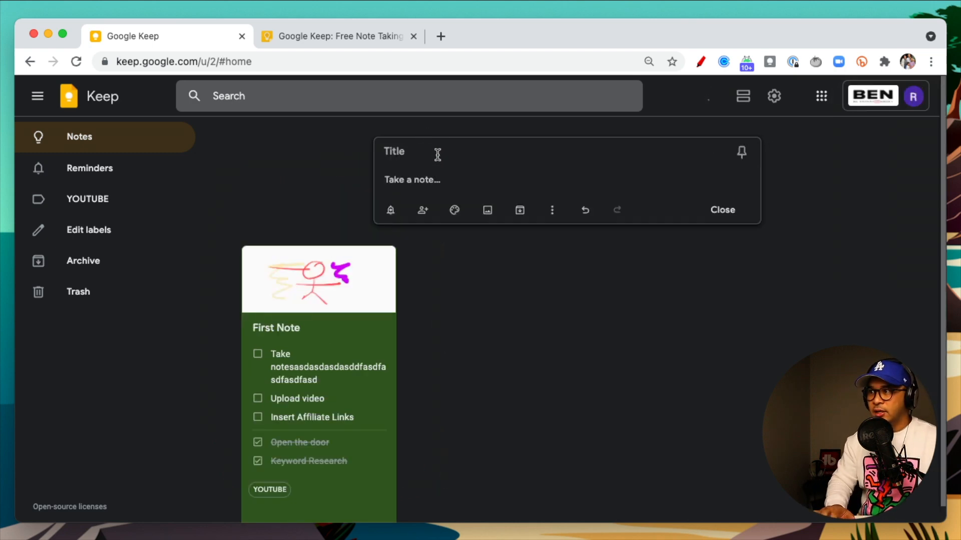
pyautogui.click(401, 153)
pyautogui.write('Second')
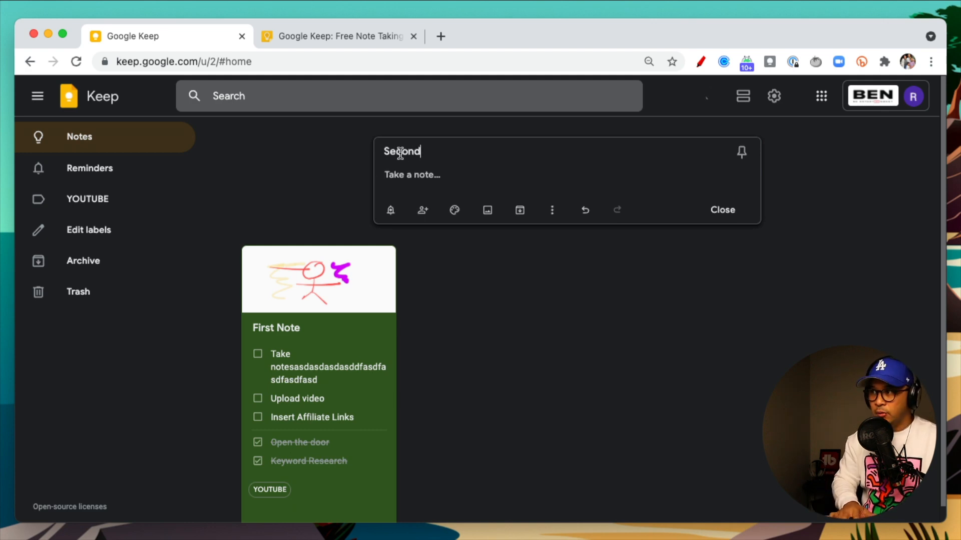
pyautogui.write(' NOtes')
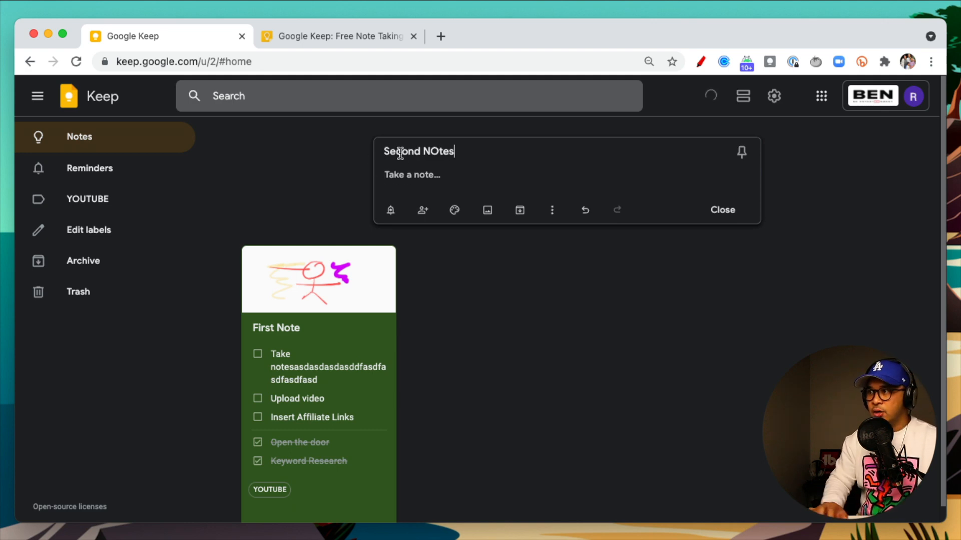
pyautogui.press('BackSpace')
# - Enter "Test second note" as the body of the new note and close it
pyautogui.click(439, 178)
pyautogui.write('Test second note')
pyautogui.press('Return')
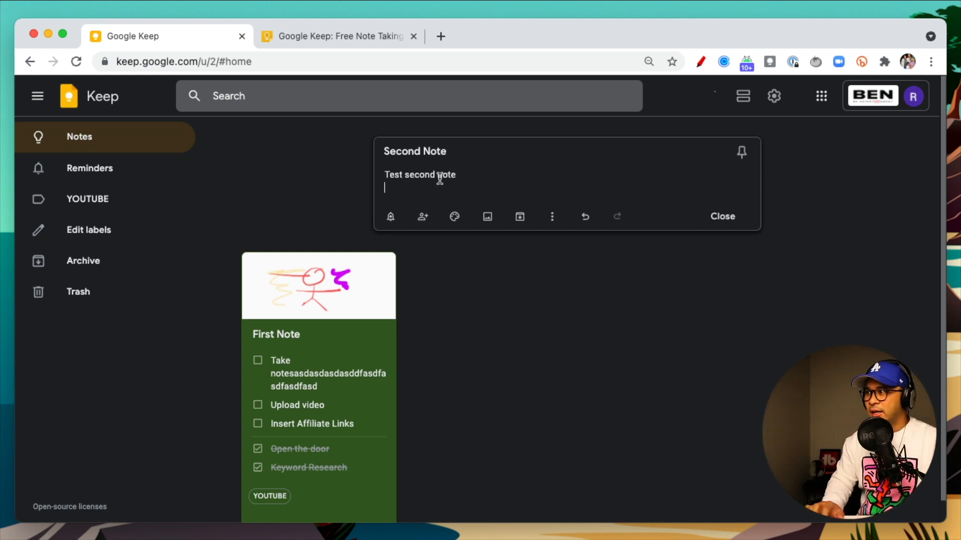
pyautogui.click(718, 222)
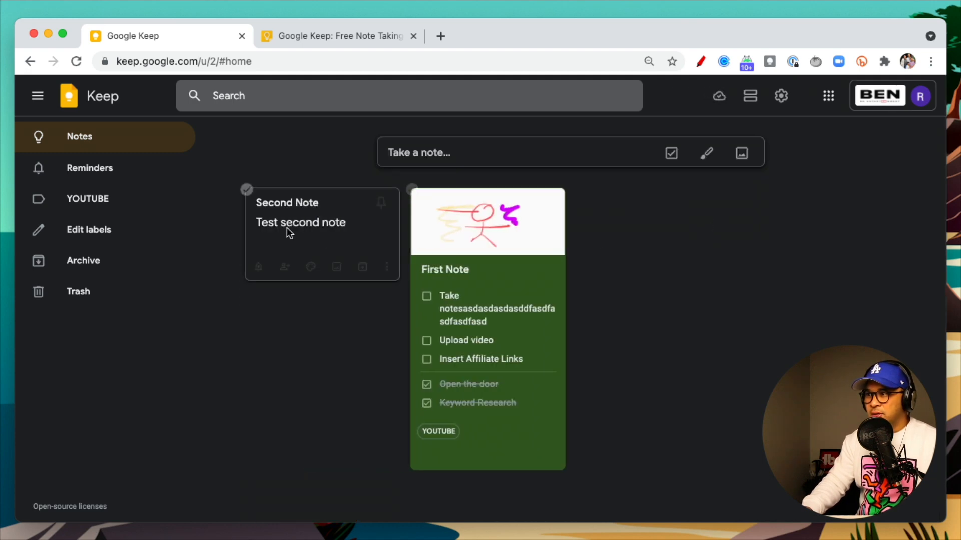
# - Frame the Second Note card with the red annotation pen, and clear the marking
pyautogui.click(701, 63)
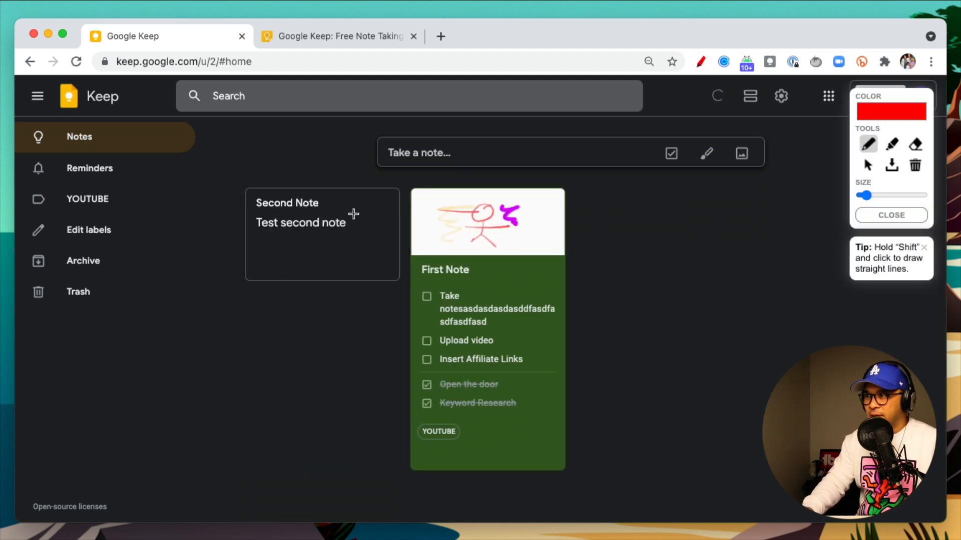
pyautogui.moveTo(231, 180)
pyautogui.mouseDown()
pyautogui.moveTo(328, 293)
pyautogui.moveTo(407, 217)
pyautogui.moveTo(363, 176)
pyautogui.moveTo(376, 175)
pyautogui.mouseUp()
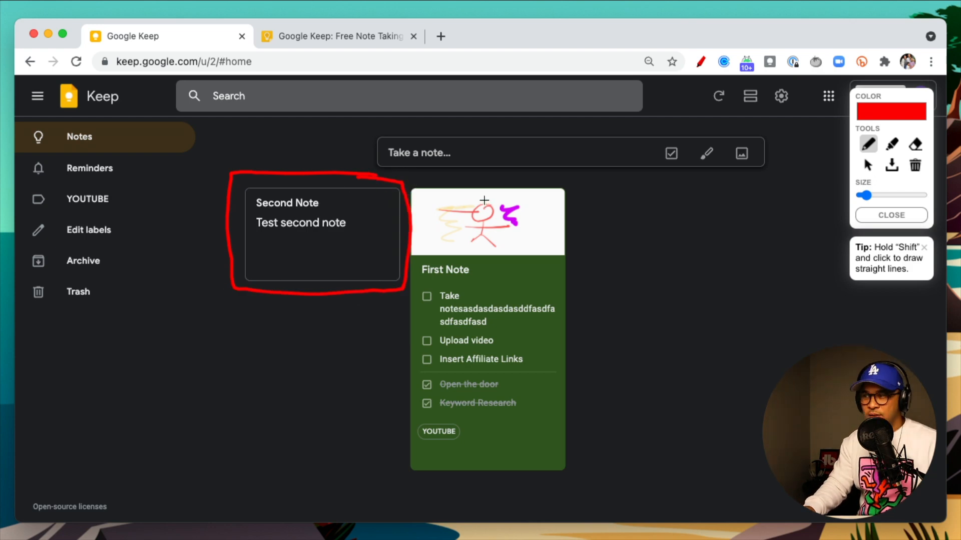
pyautogui.press('Escape')
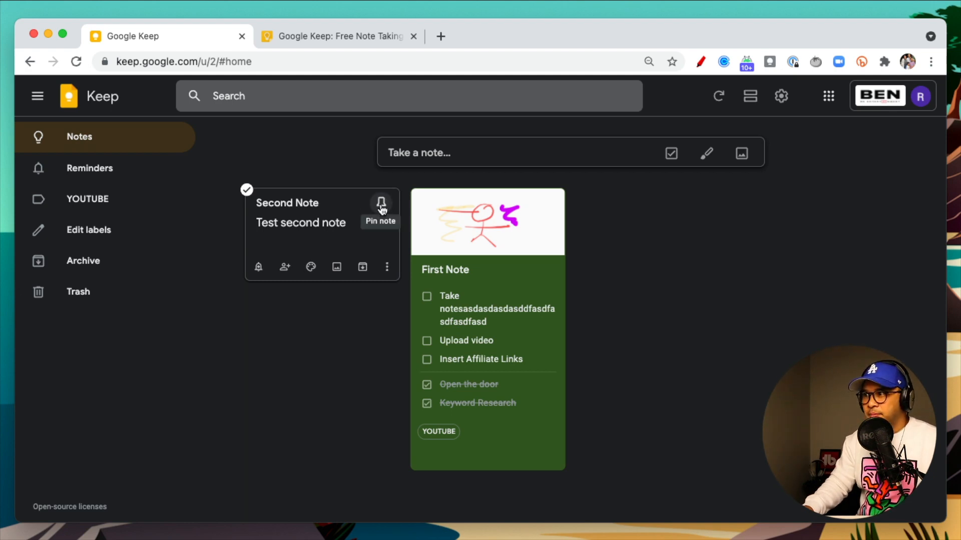
# - Pin Second Note and look over the pinned and other notes
pyautogui.click(381, 203)
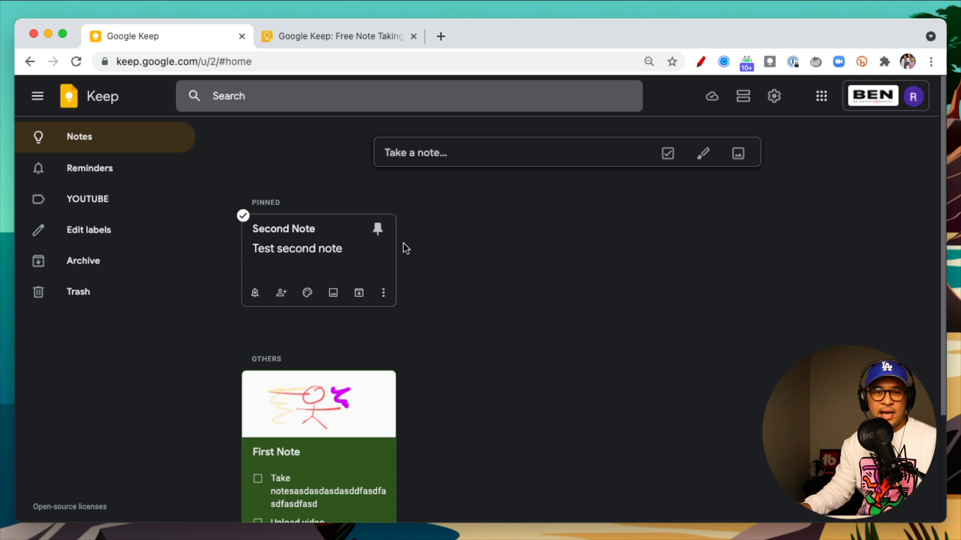
pyautogui.scroll(-3, 464, 296)
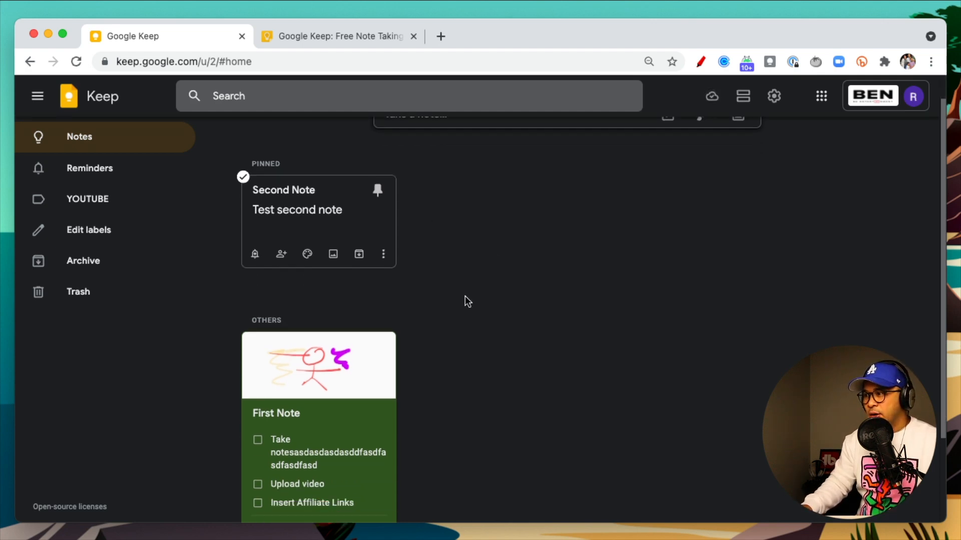
pyautogui.scroll(-2, 464, 296)
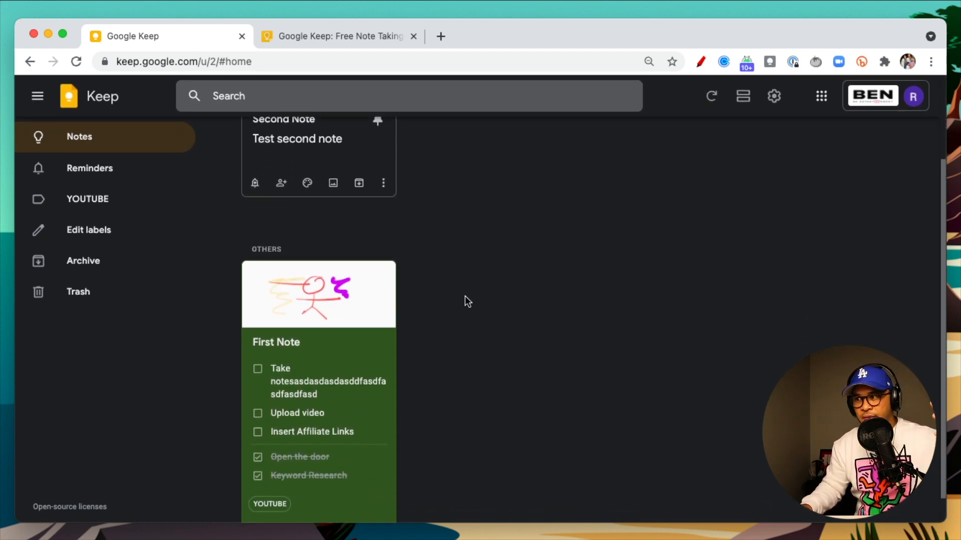
pyautogui.scroll(3, 465, 296)
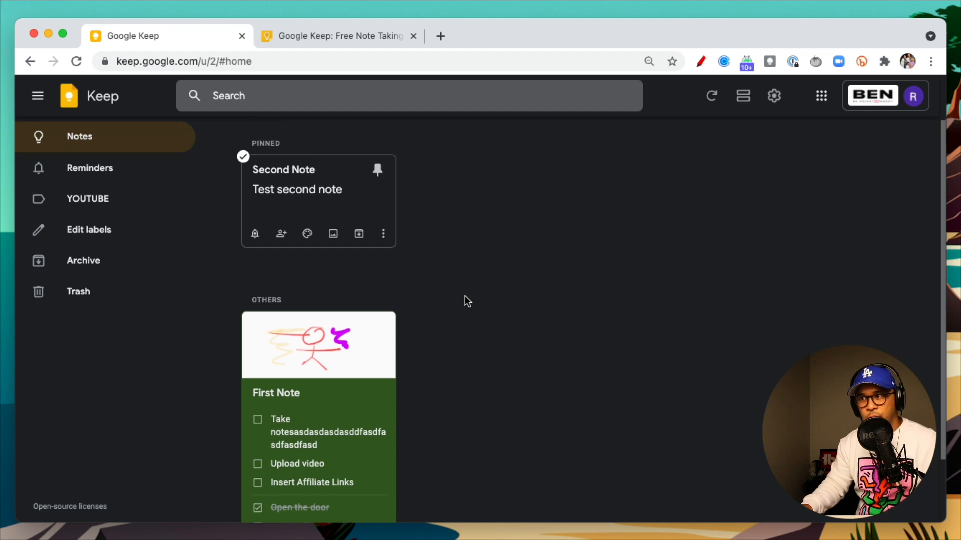
pyautogui.scroll(2, 464, 296)
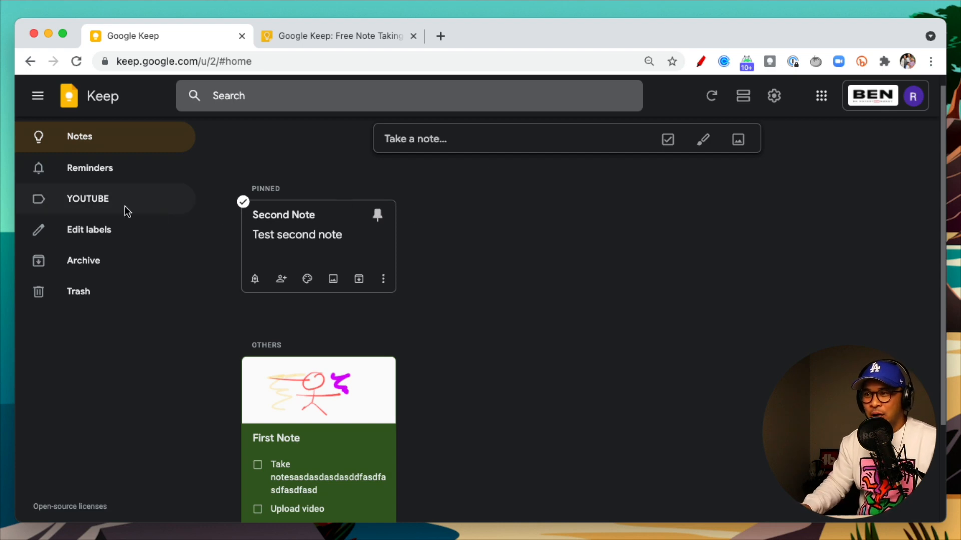
pyautogui.click(559, 293)
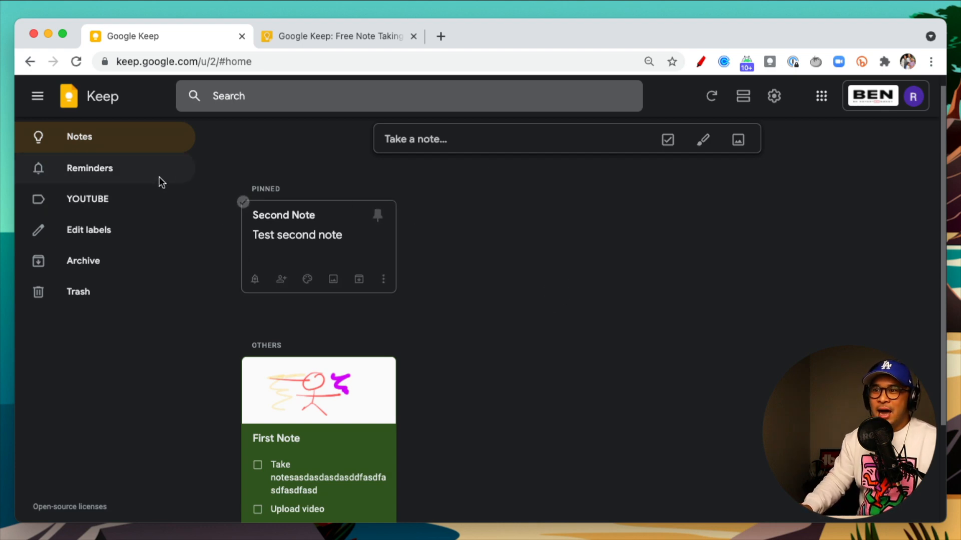
# - Mark the YOUTUBE label in the navigation list with the red annotation pen, and clear the marking
pyautogui.click(701, 63)
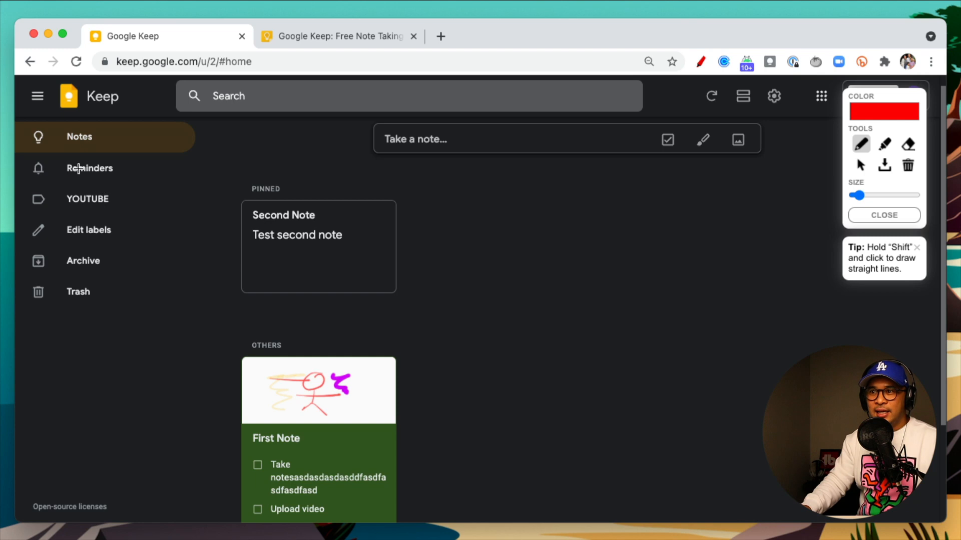
pyautogui.moveTo(110, 188)
pyautogui.mouseDown()
pyautogui.moveTo(32, 186)
pyautogui.moveTo(82, 216)
pyautogui.moveTo(116, 194)
pyautogui.mouseUp()
pyautogui.press('Escape')
# - View the notes filed under the YOUTUBE label and the list of notes with reminders
pyautogui.click(86, 205)
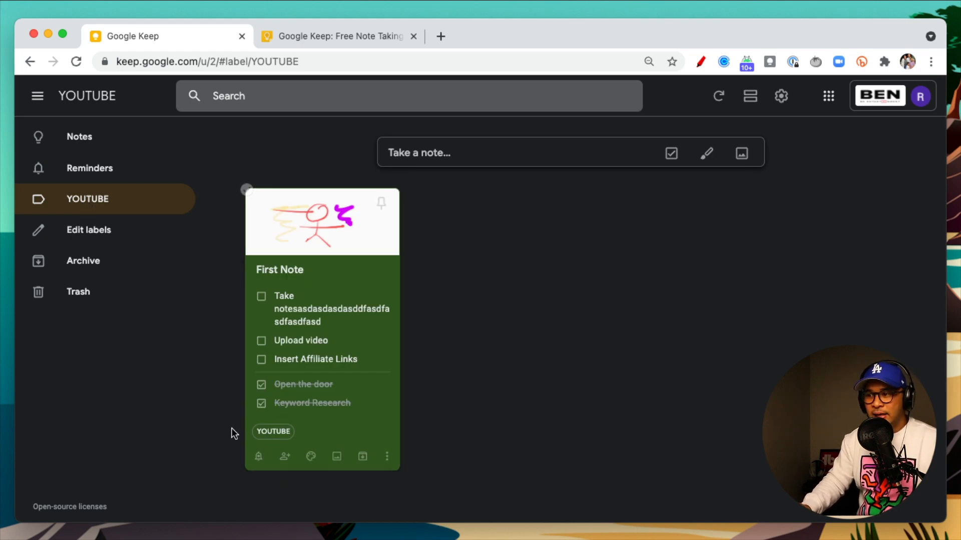
pyautogui.moveTo(281, 437)
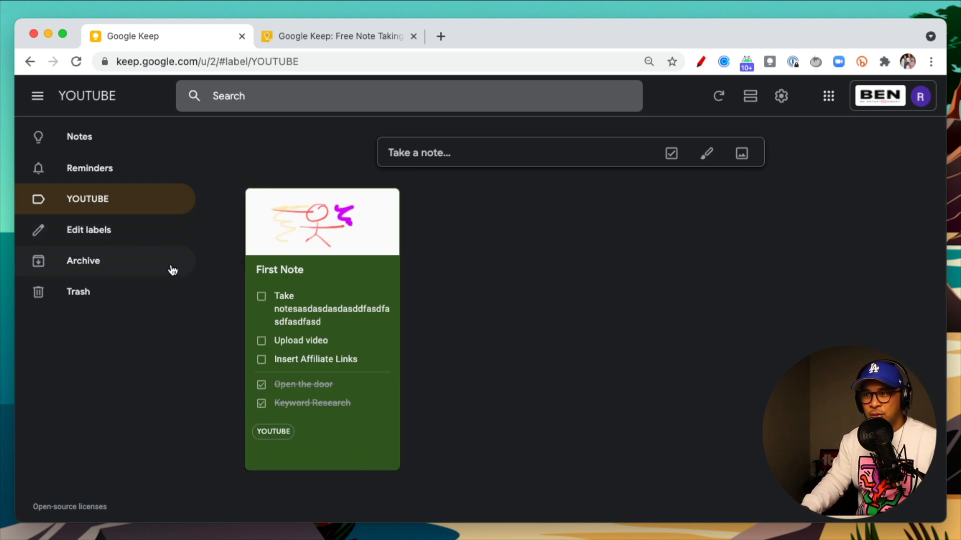
pyautogui.click(96, 176)
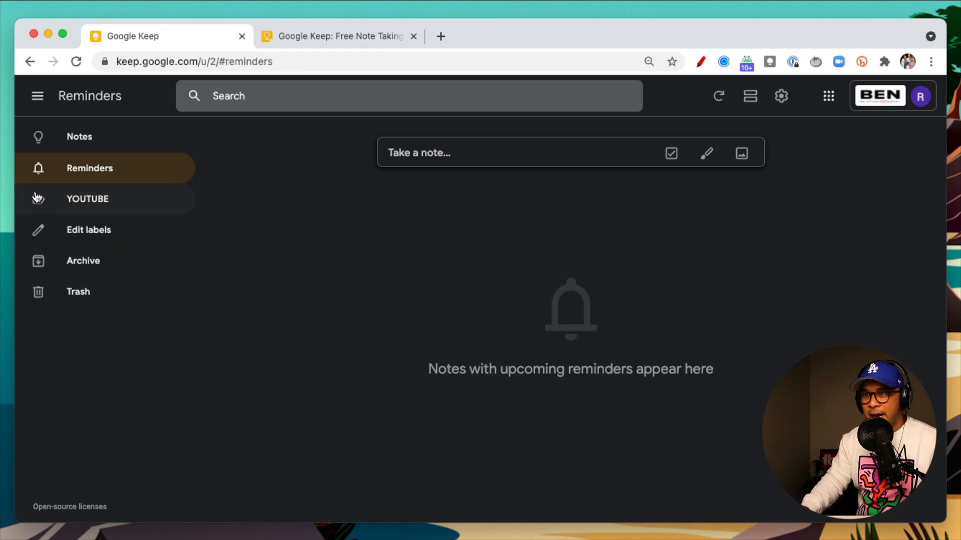
# - Open First Note from the YOUTUBE label and look through its additional options
pyautogui.click(85, 213)
pyautogui.click(304, 298)
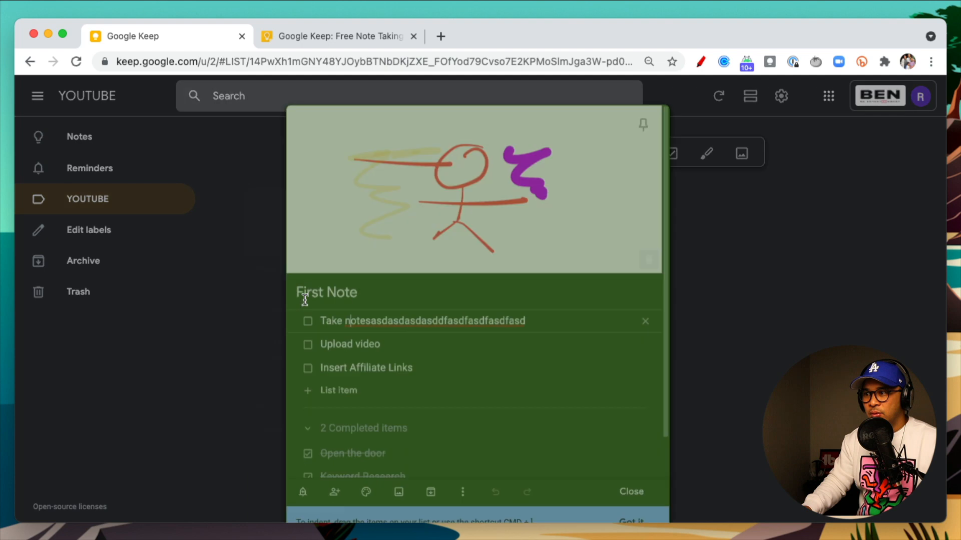
pyautogui.scroll(-2, 382, 375)
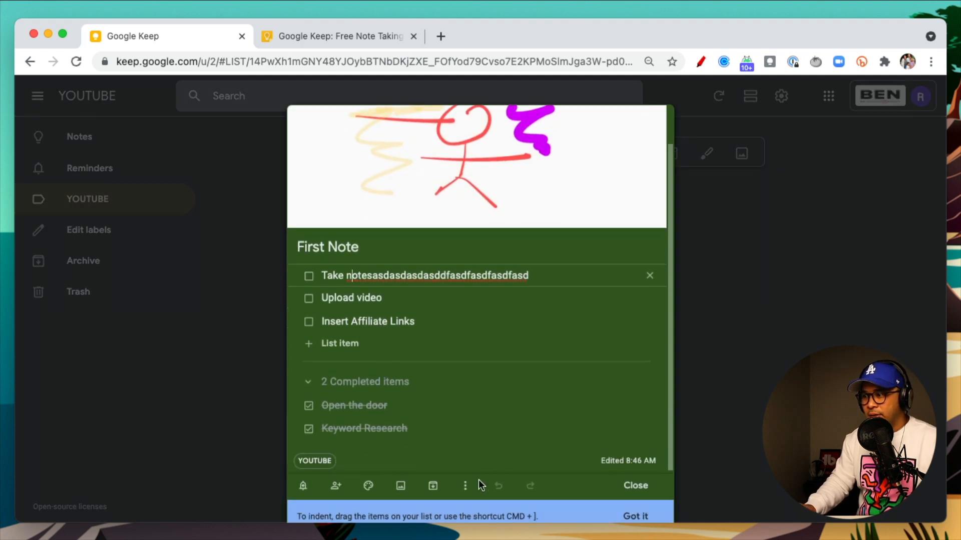
pyautogui.click(464, 486)
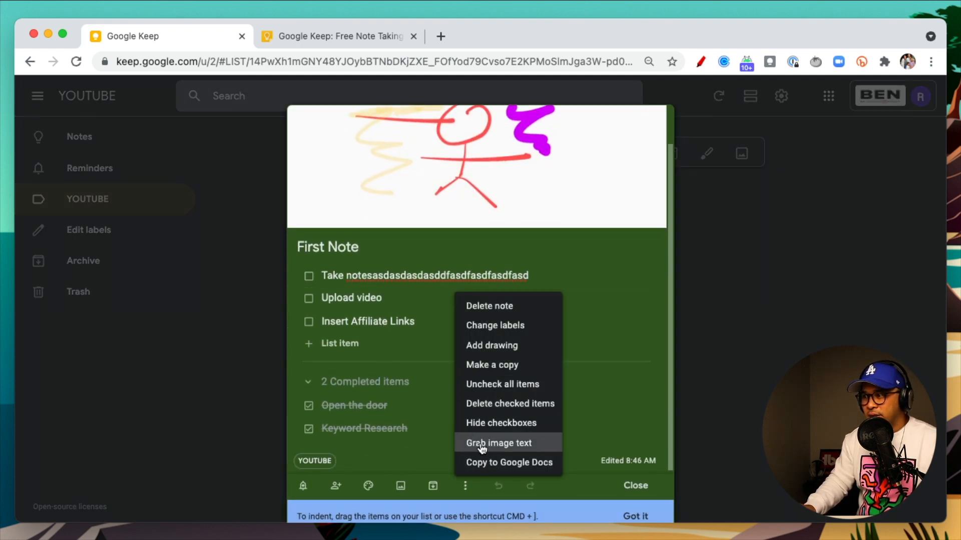
pyautogui.click(583, 414)
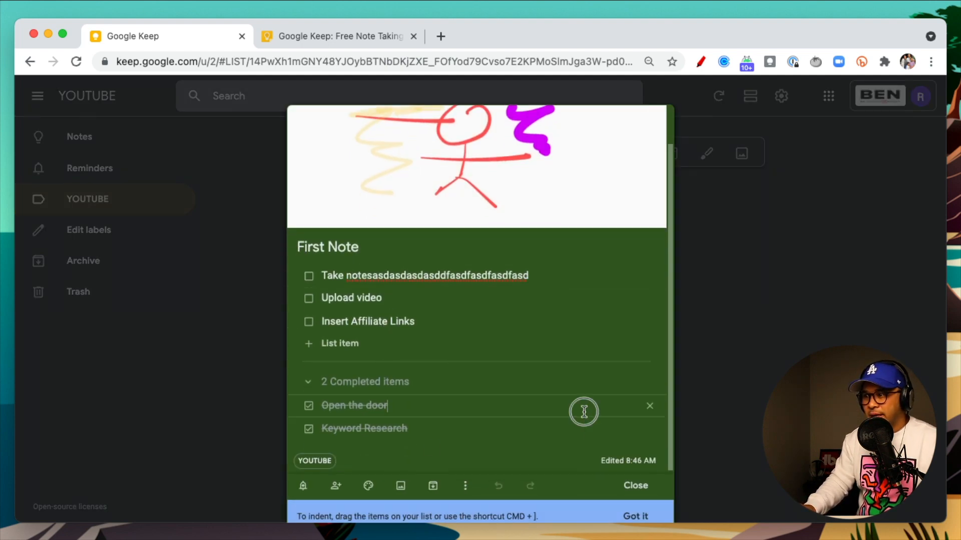
# - Mark the open note's reminder option with the red annotation pen, and clear the marking
pyautogui.click(700, 62)
pyautogui.moveTo(301, 472)
pyautogui.mouseDown()
pyautogui.moveTo(317, 490)
pyautogui.moveTo(316, 476)
pyautogui.mouseUp()
pyautogui.moveTo(230, 453)
pyautogui.mouseDown()
pyautogui.moveTo(277, 472)
pyautogui.moveTo(263, 476)
pyautogui.mouseUp()
pyautogui.press('Escape')
# - Set a reminder on First Note for later today at 8:00 PM and close the note
pyautogui.click(303, 488)
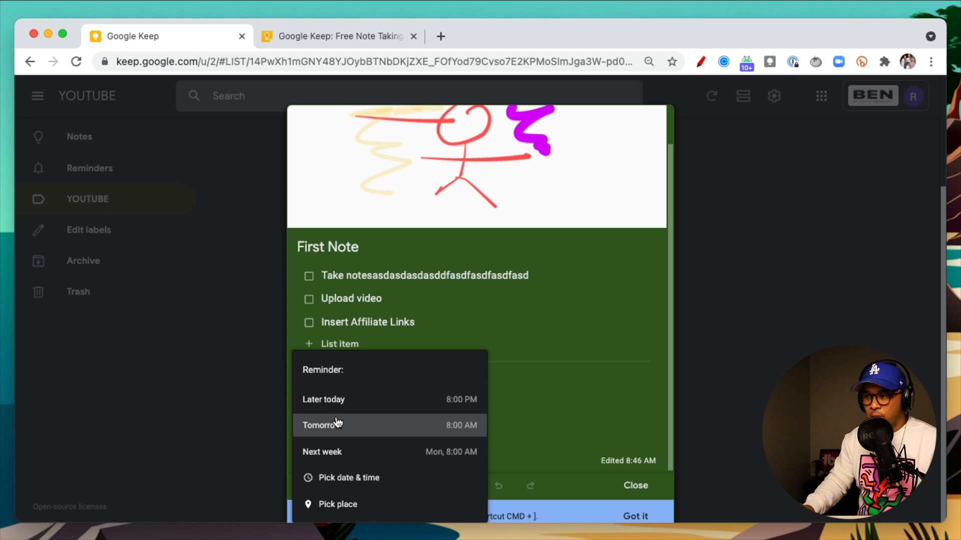
pyautogui.click(335, 407)
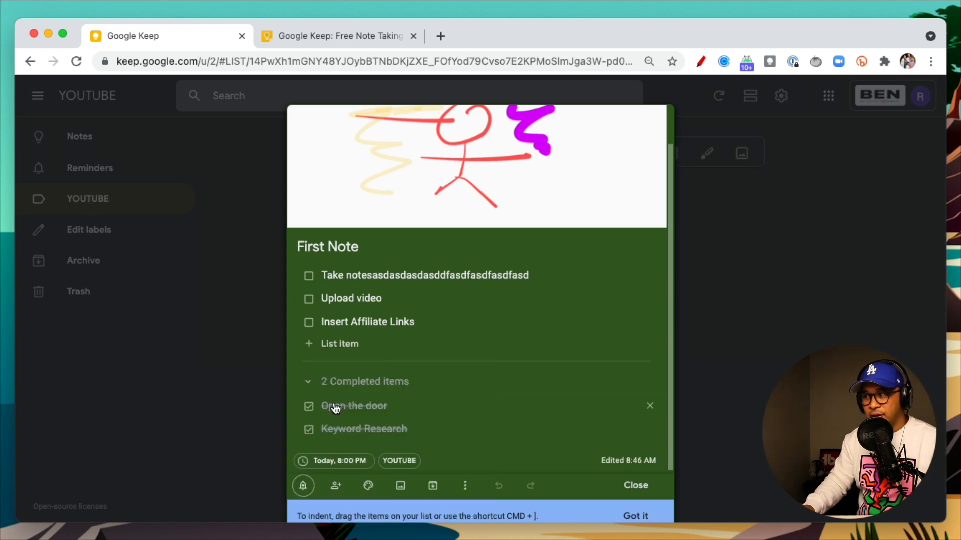
pyautogui.click(636, 486)
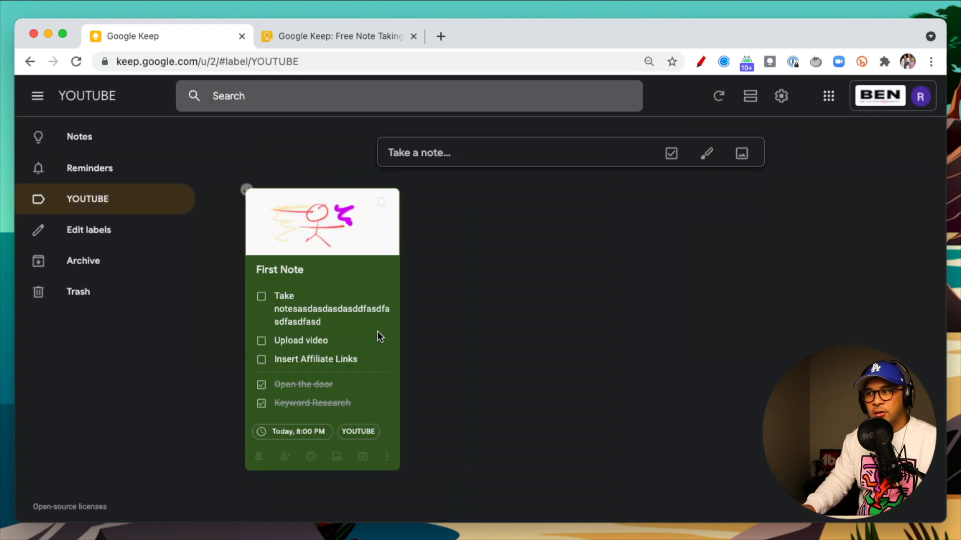
# - View the list of notes with reminders and look over First Note there
pyautogui.click(84, 170)
pyautogui.moveTo(313, 457)
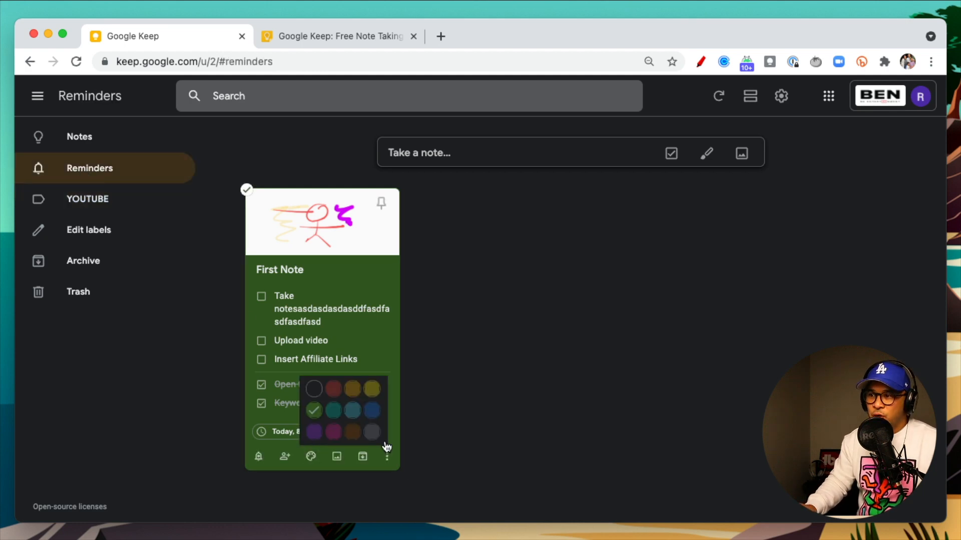
pyautogui.click(700, 62)
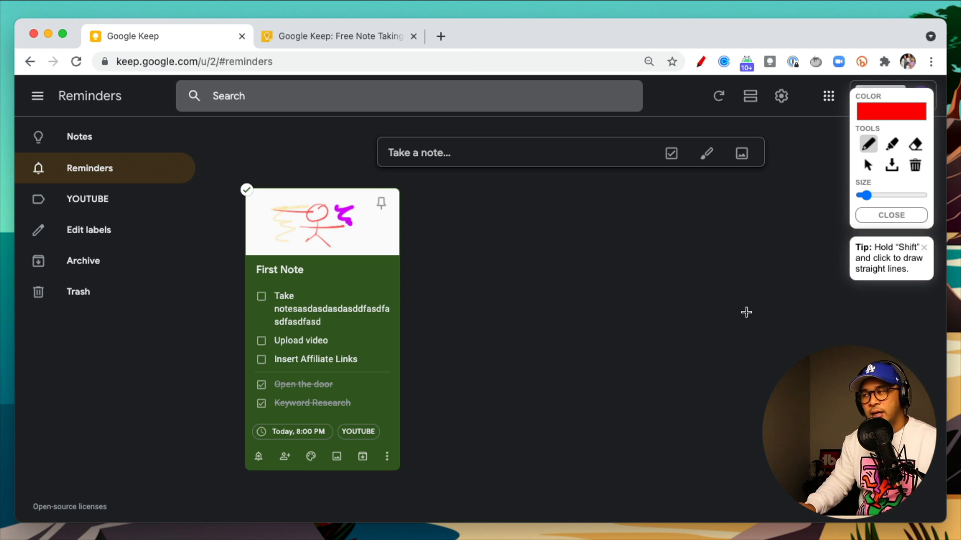
pyautogui.press('Escape')
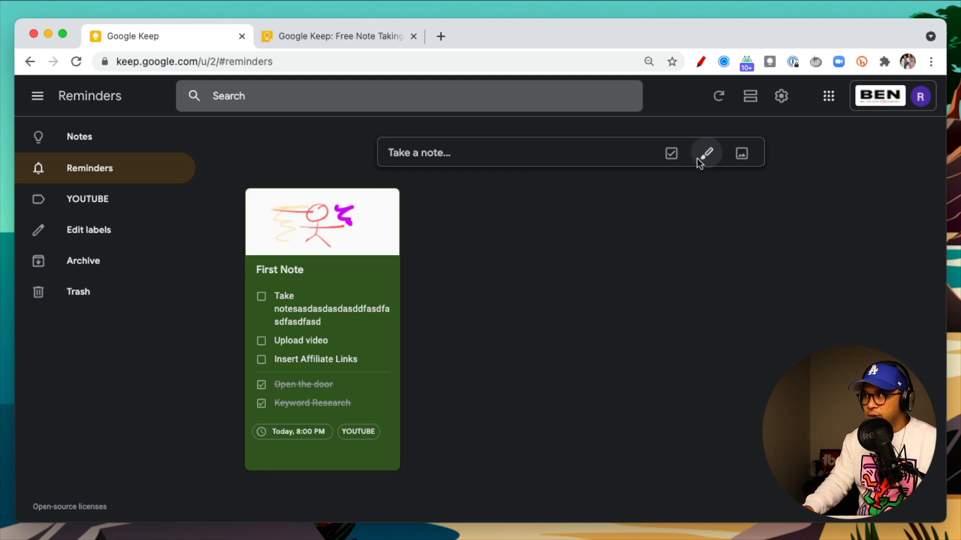
# - Create a new image note in the Reminders list using FB Down (2).png from the Downloads folder
pyautogui.click(743, 156)
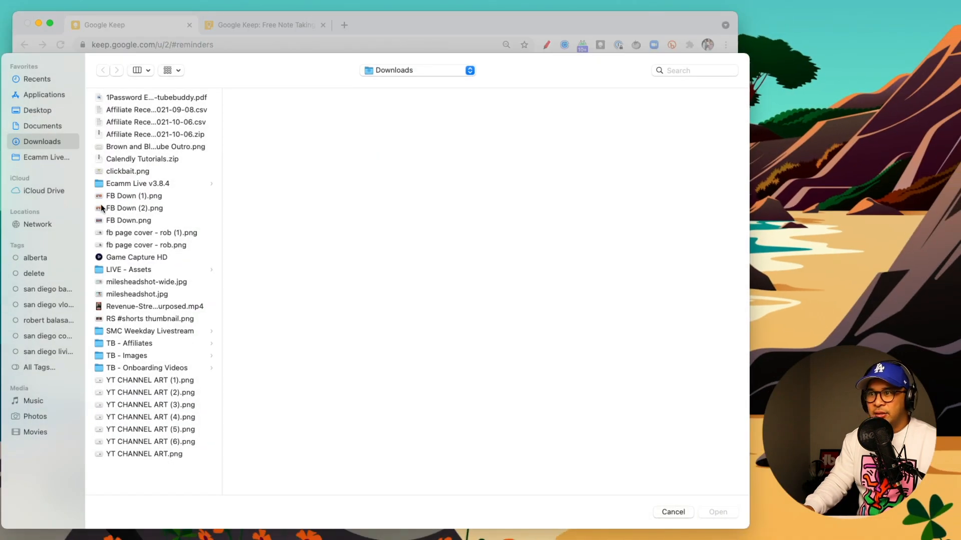
pyautogui.click(129, 208)
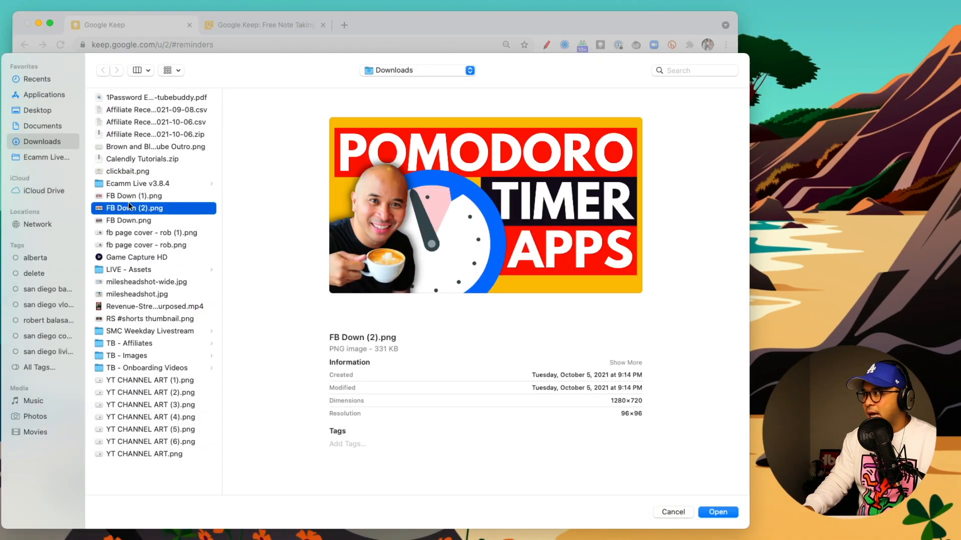
pyautogui.click(726, 512)
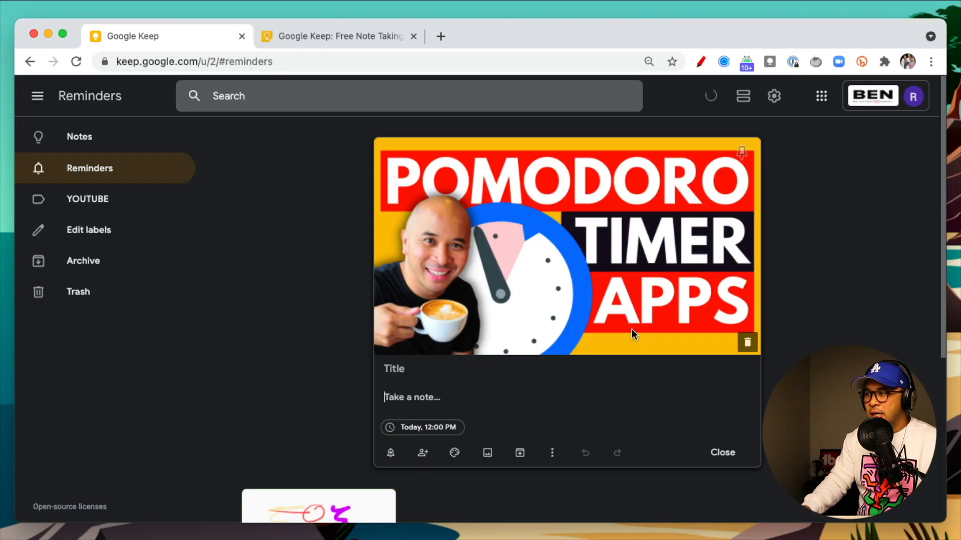
# - Title the image note "Upload this", enter "new video" as its text, and close the note
pyautogui.click(410, 371)
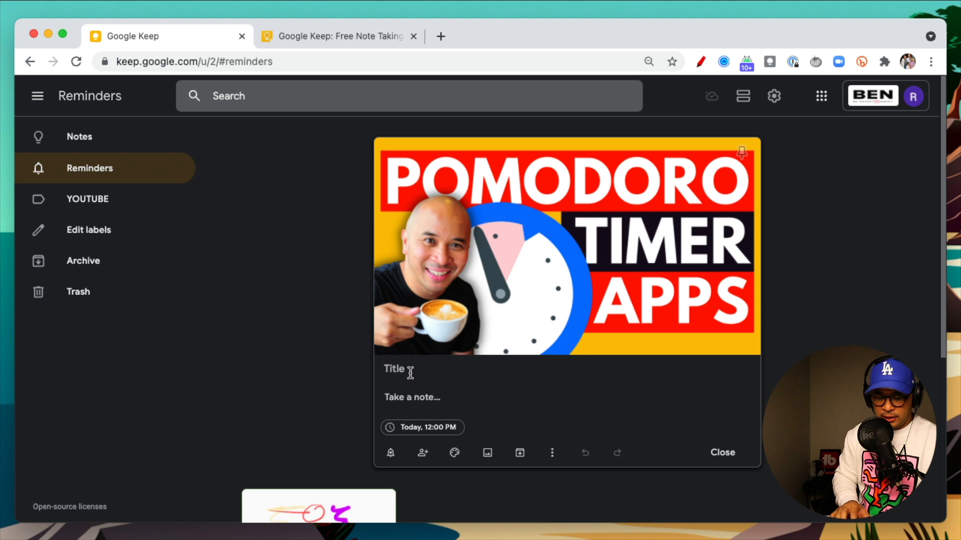
pyautogui.write('Upload this')
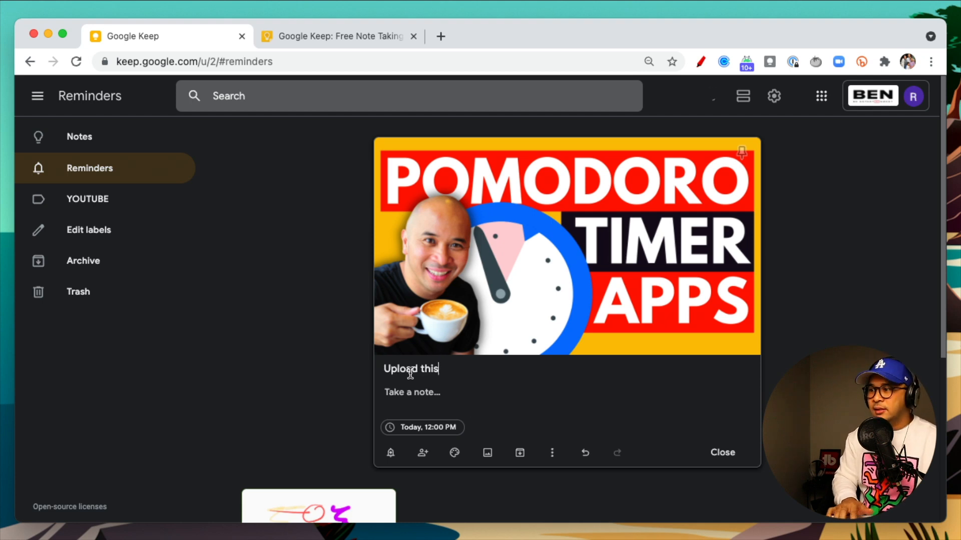
pyautogui.click(422, 390)
pyautogui.write('new vie')
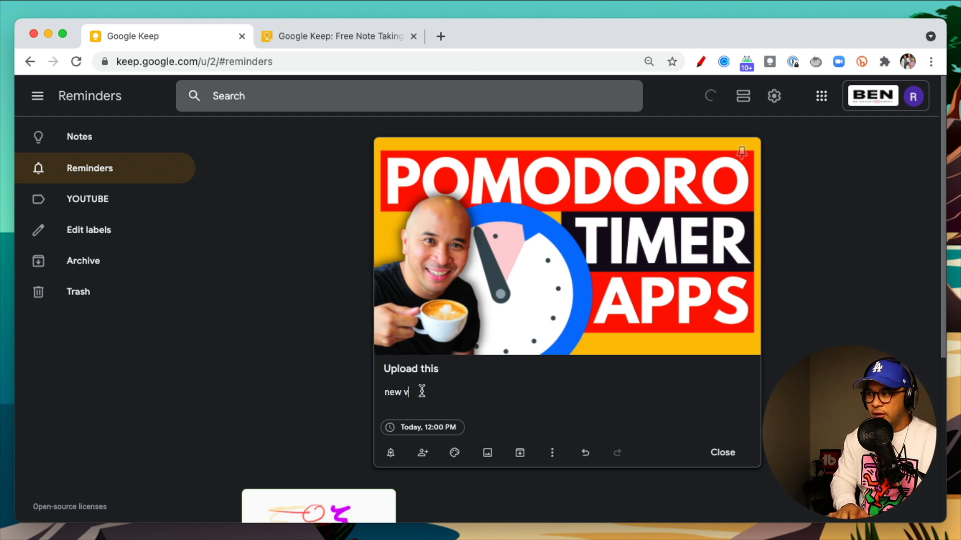
pyautogui.press('BackSpace')
pyautogui.write('deo')
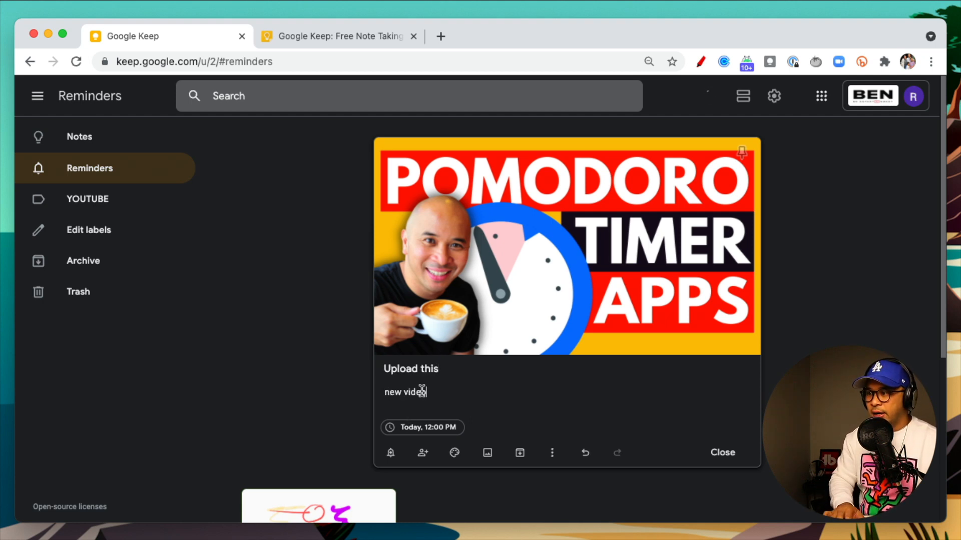
pyautogui.click(724, 453)
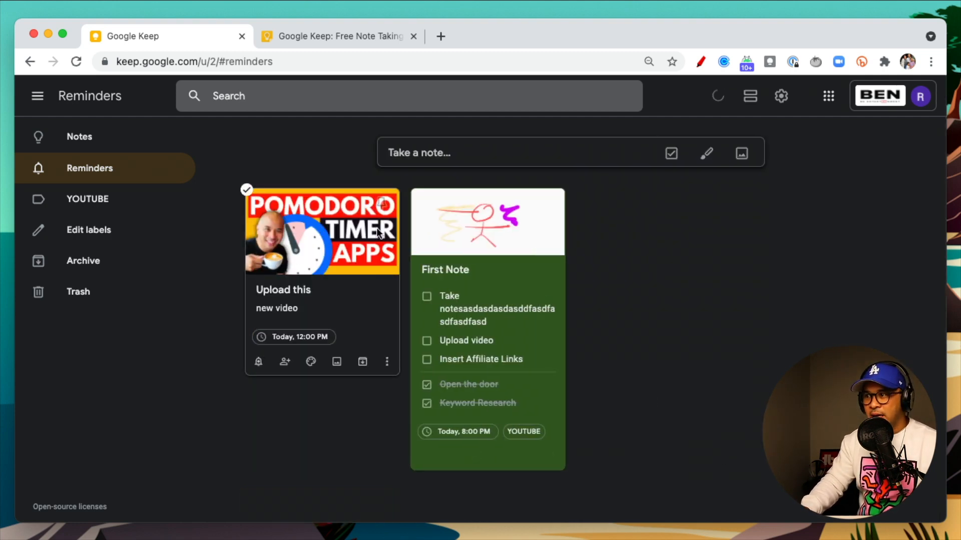